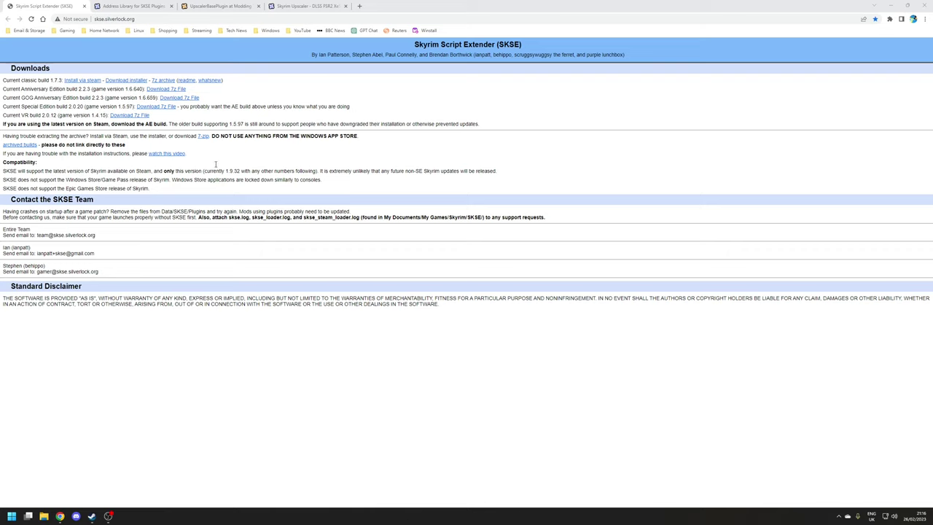
Download the Anniversary Edition SKSE archive and copy its six extracted files
left_click(175, 89)
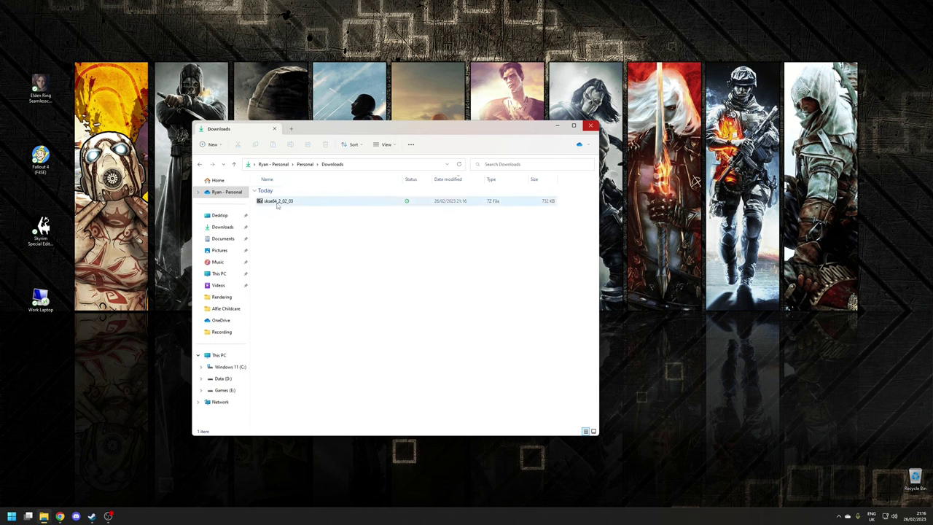
right_click(284, 202)
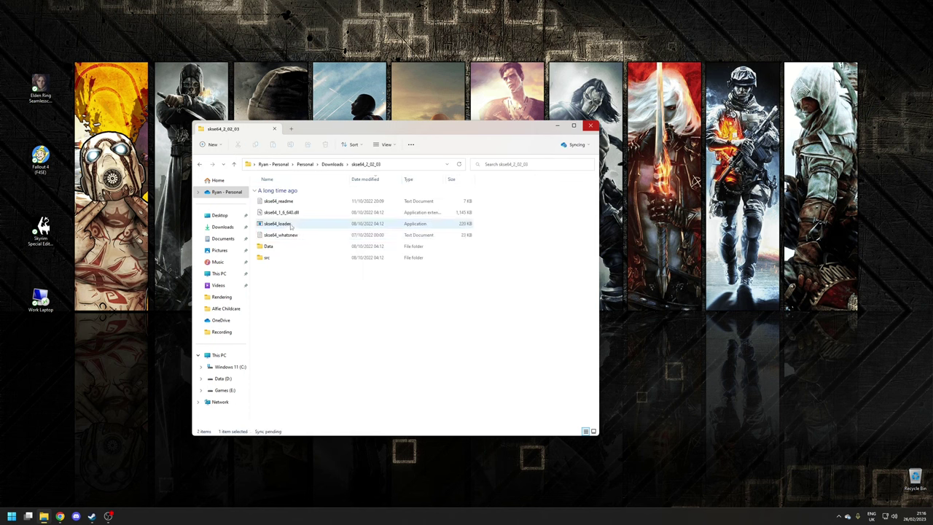
left_click_drag(333, 281, 273, 202)
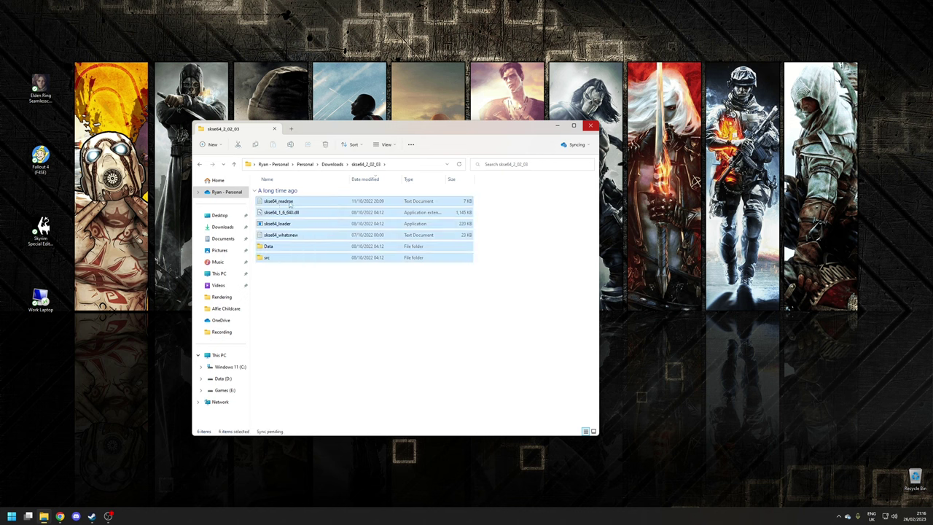
right_click(291, 204)
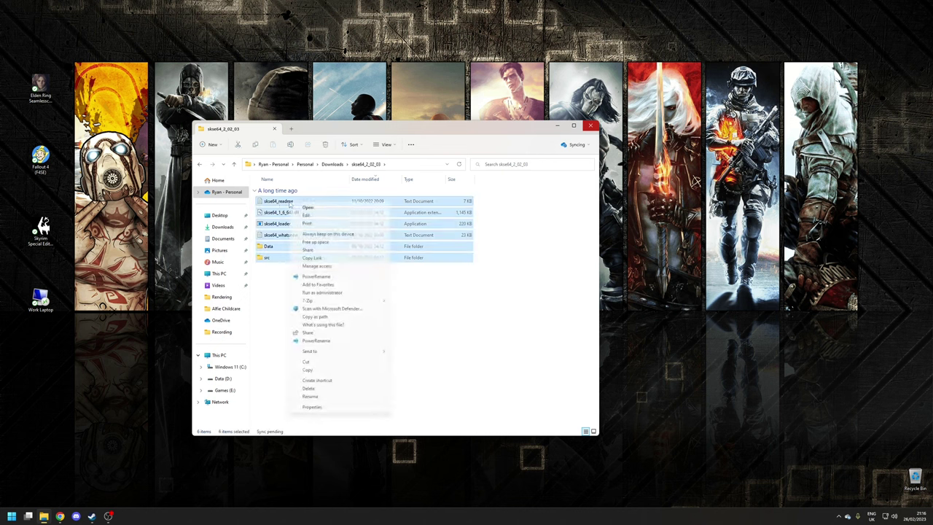
left_click(307, 370)
left_click(369, 349)
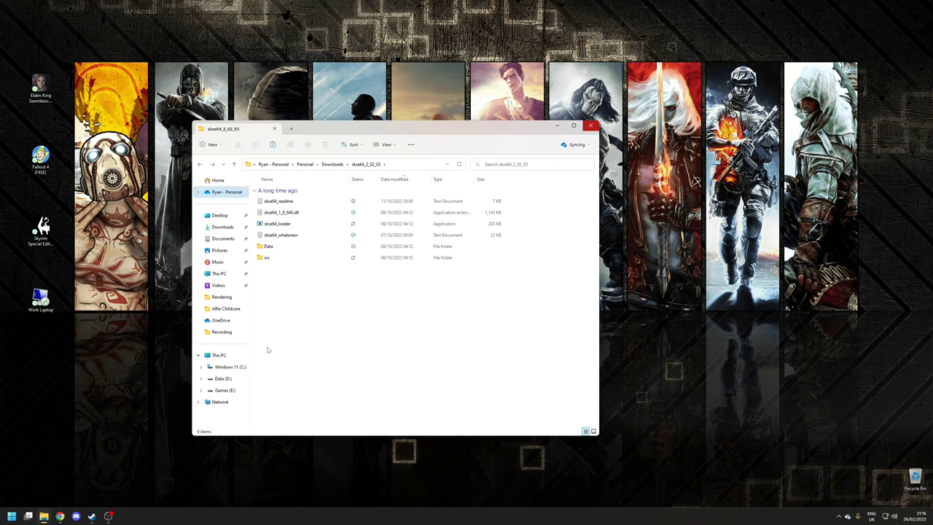
Paste the SKSE files into C:\Program Files (x86)\Steam\steamapps\common\Skyrim Special Edition
left_click(231, 367)
left_click(292, 248)
double_click(301, 248)
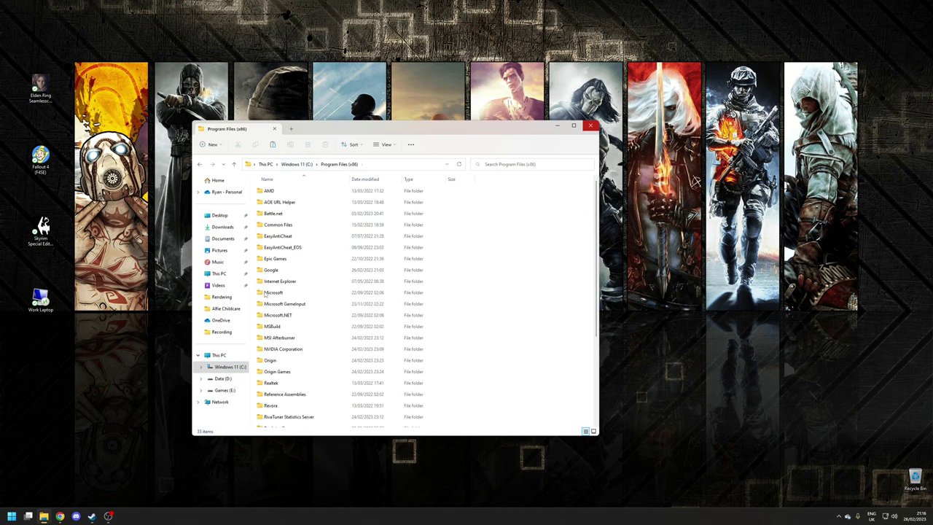
scroll(295, 328, "down", 3)
double_click(296, 357)
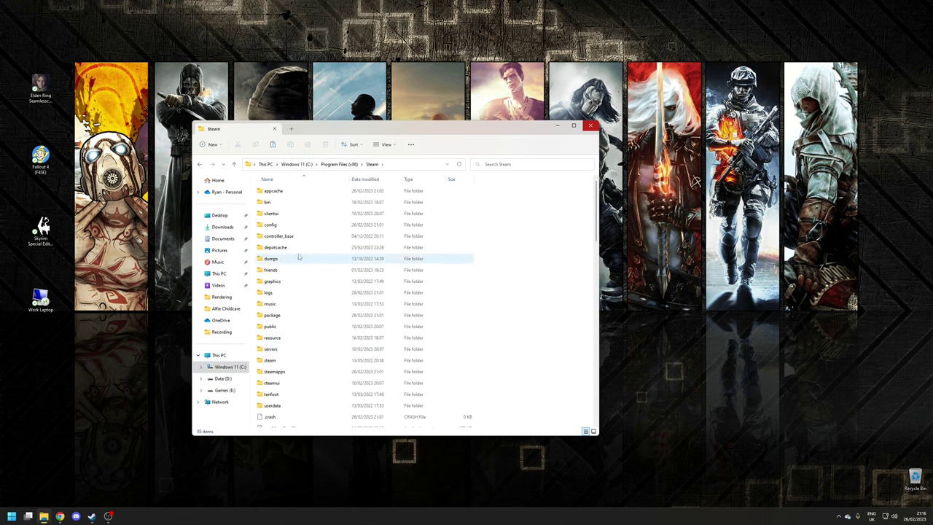
double_click(284, 372)
double_click(284, 191)
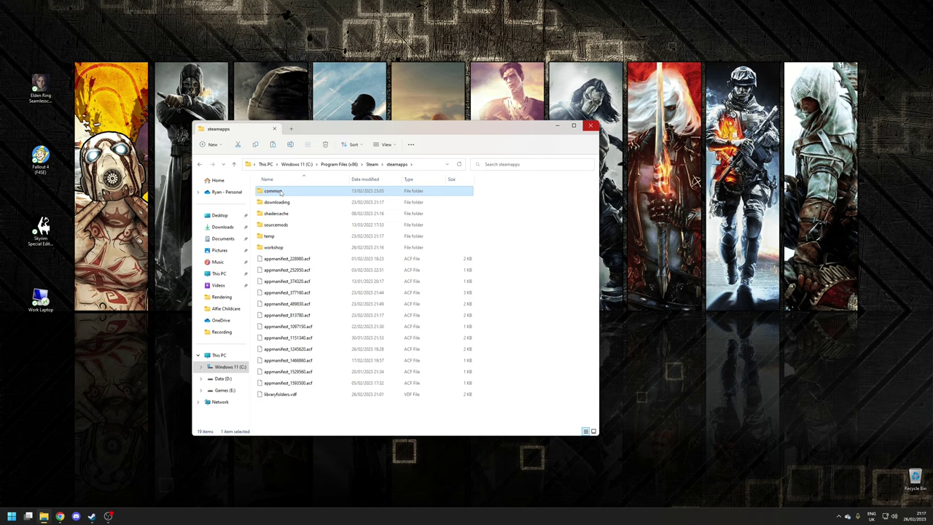
left_click(294, 305)
double_click(294, 305)
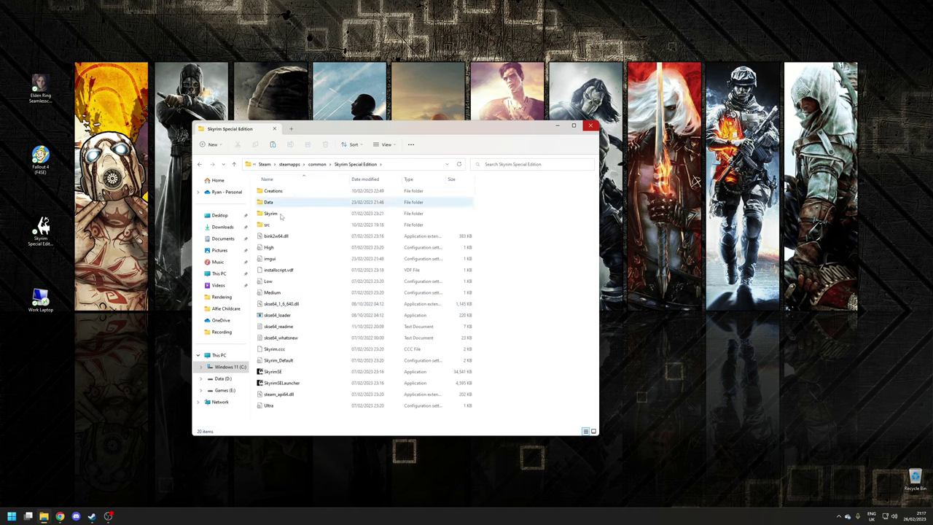
right_click(528, 245)
left_click(558, 282)
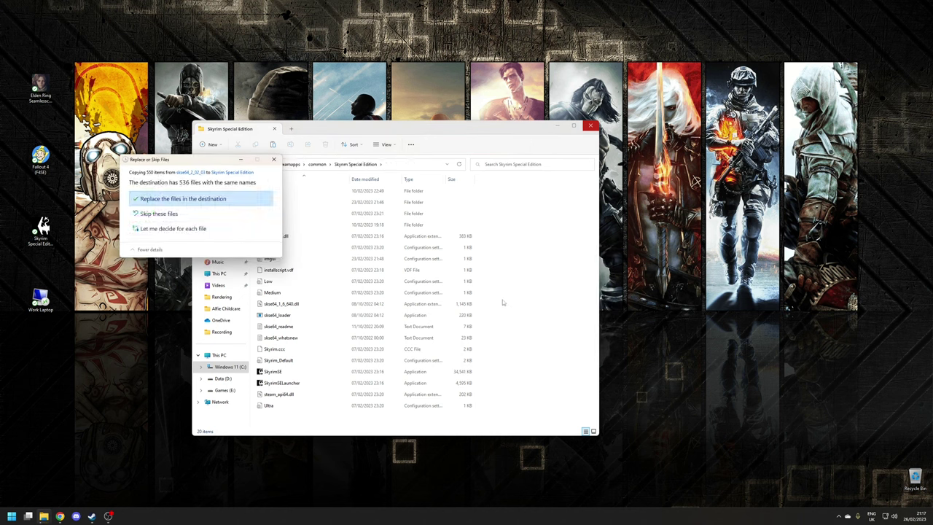
Replace the existing game files, then create a desktop shortcut to skse64_loader
left_click(228, 197)
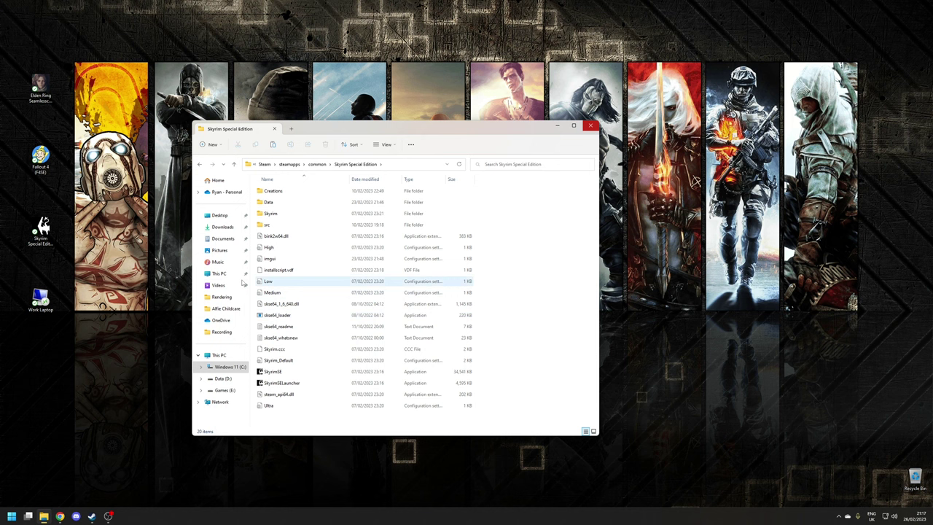
left_click(272, 317)
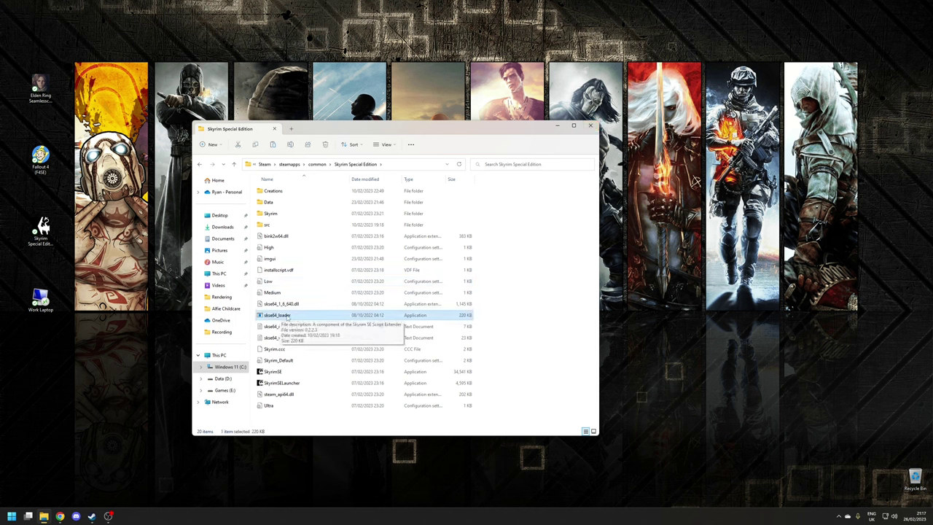
left_click_drag(286, 320, 119, 339)
left_click(159, 368)
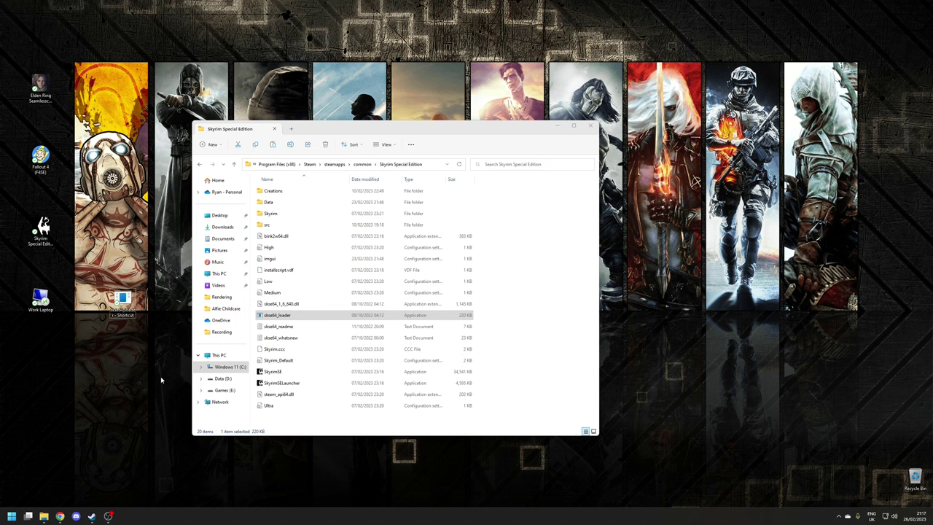
left_click(41, 233)
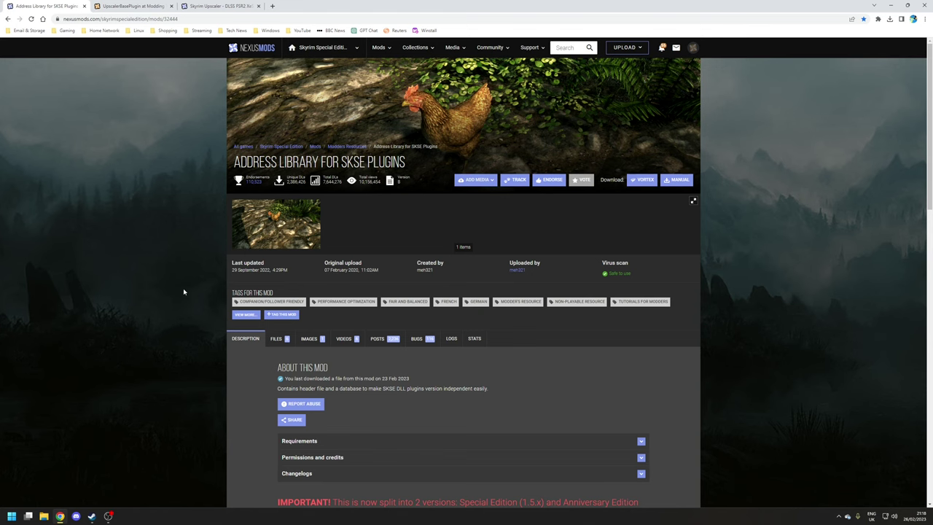
Show the Address Library's Files tab listing the All in one Anniversary and Special Edition files
scroll(178, 288, "down", 3)
scroll(167, 263, "up", 2)
left_click(276, 267)
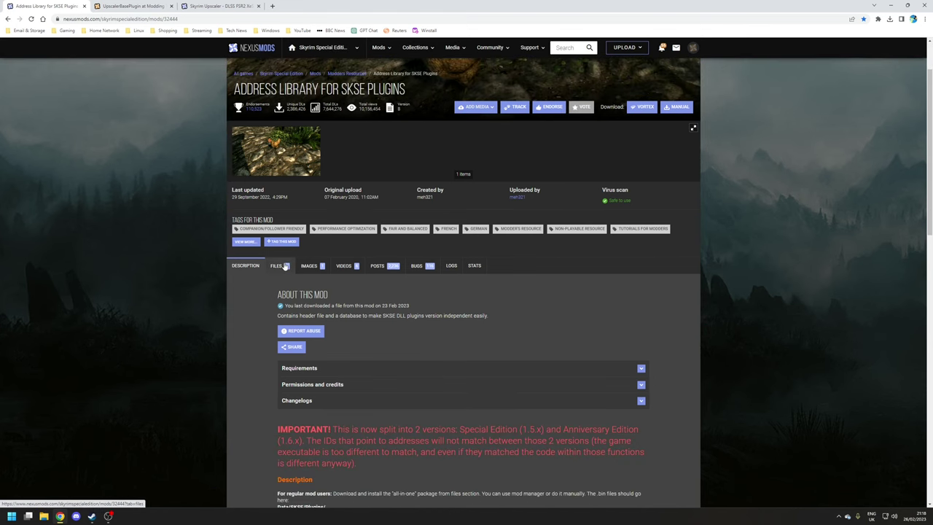
scroll(437, 248, "down", 2)
scroll(447, 238, "down", 1)
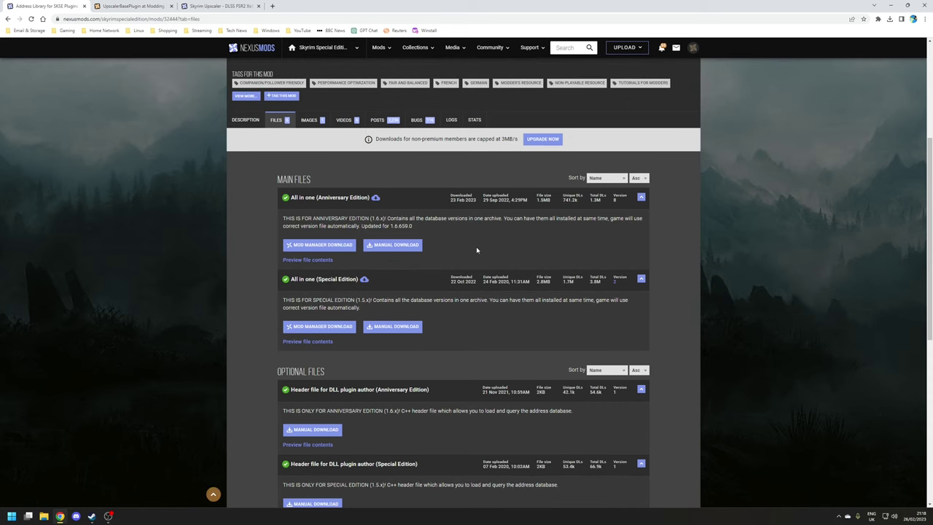
Download the All in one (Anniversary Edition) Address Library archive and extract it
left_click(403, 247)
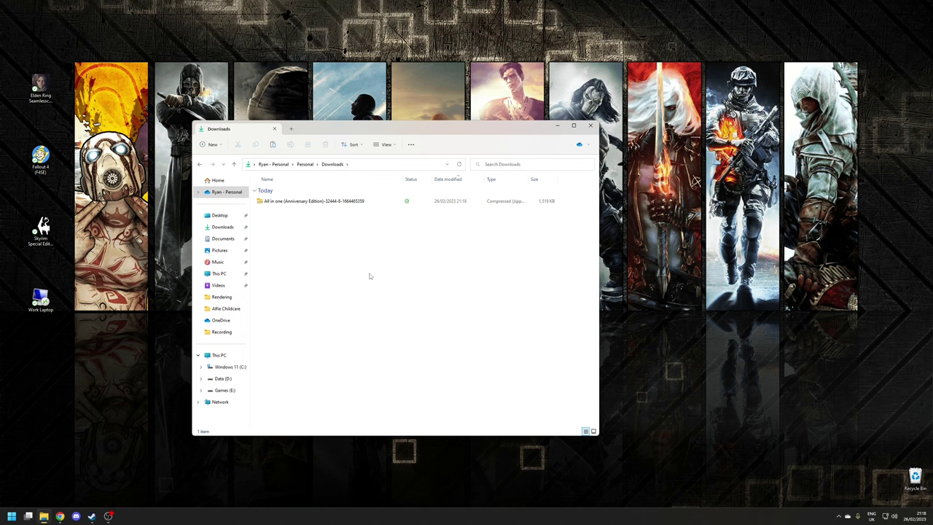
left_click(301, 202)
right_click(302, 202)
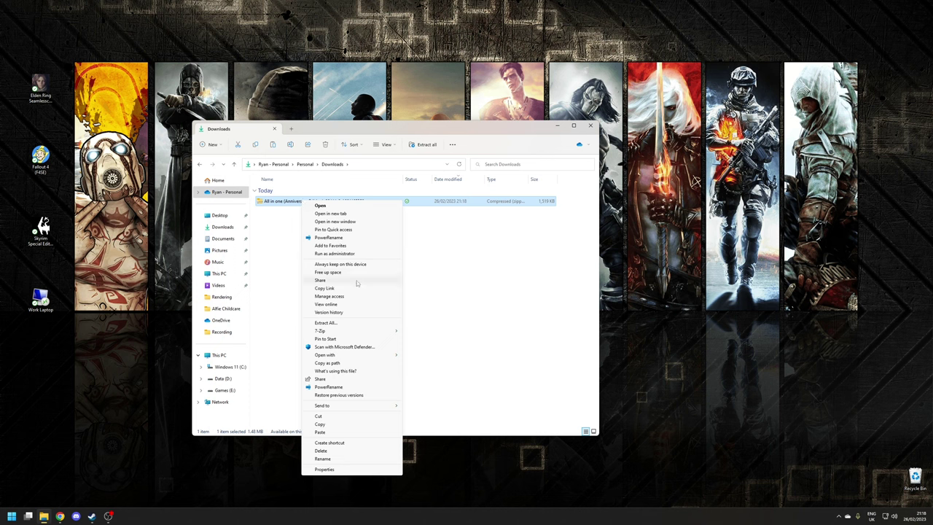
left_click(376, 325)
left_click(532, 328)
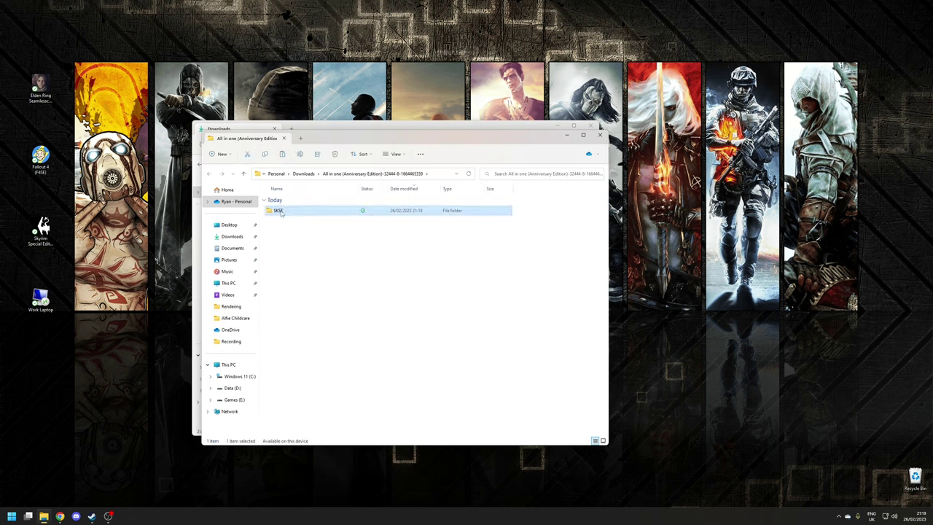
Copy the extracted SKSE folder and paste it into Downloads
right_click(282, 212)
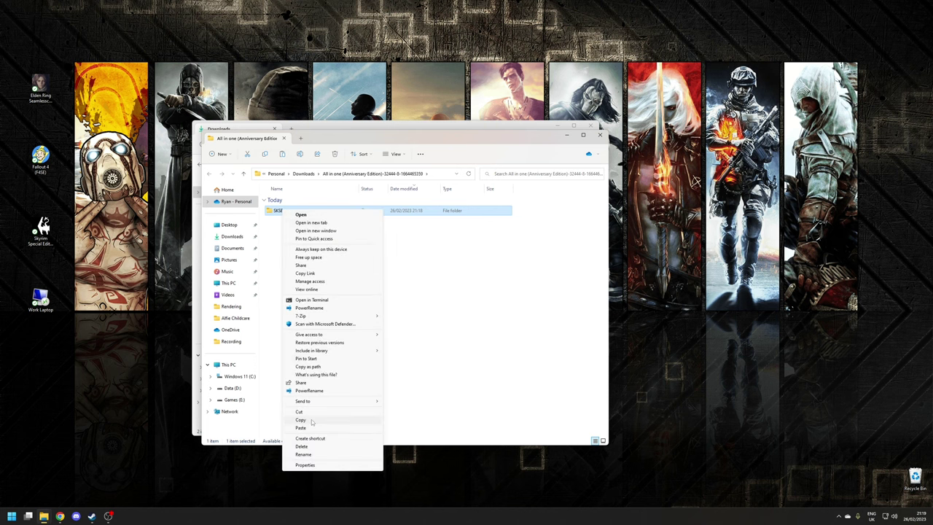
left_click(301, 420)
left_click(375, 128)
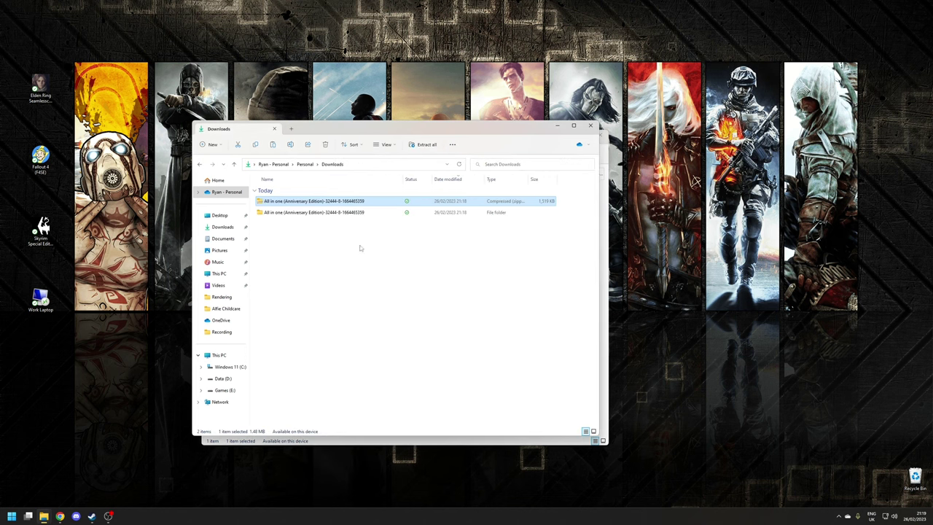
right_click(298, 250)
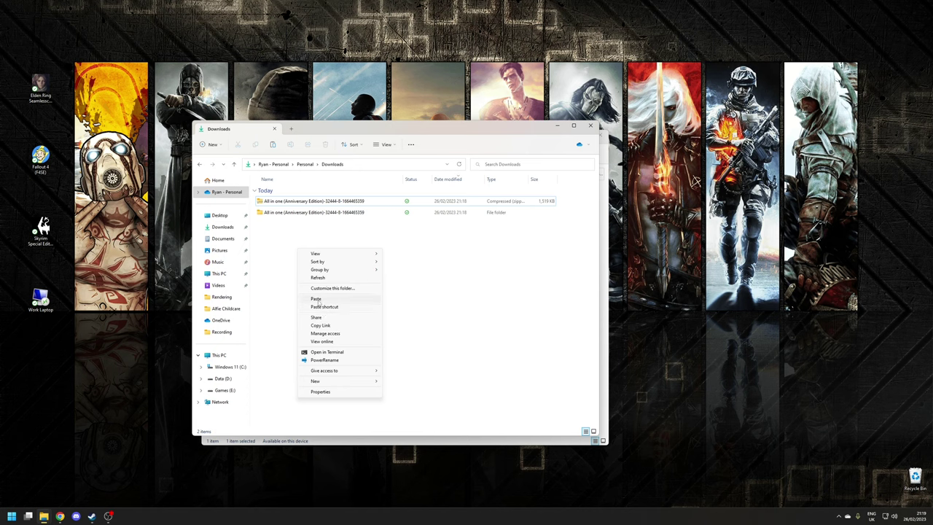
left_click(316, 299)
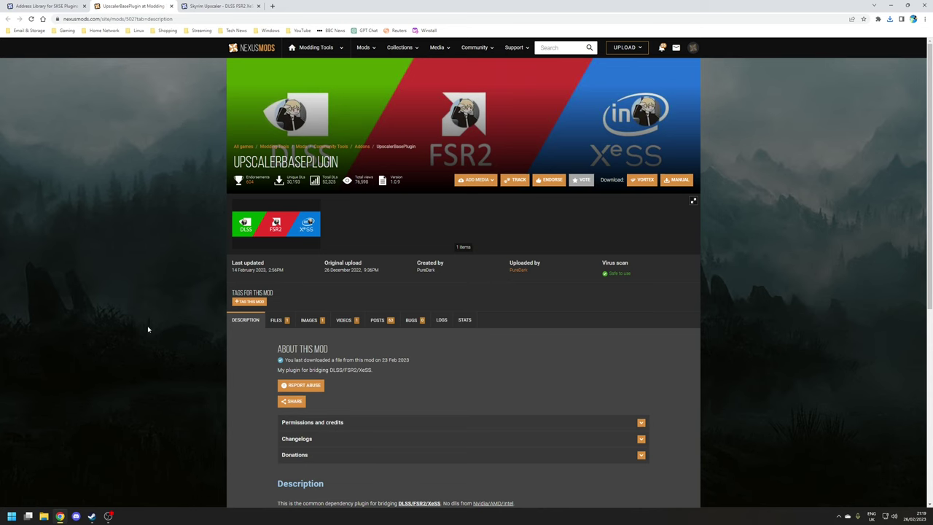
Show the UpscalerBasePlugin Files tab with main file version 1.0.9
scroll(141, 306, "down", 2)
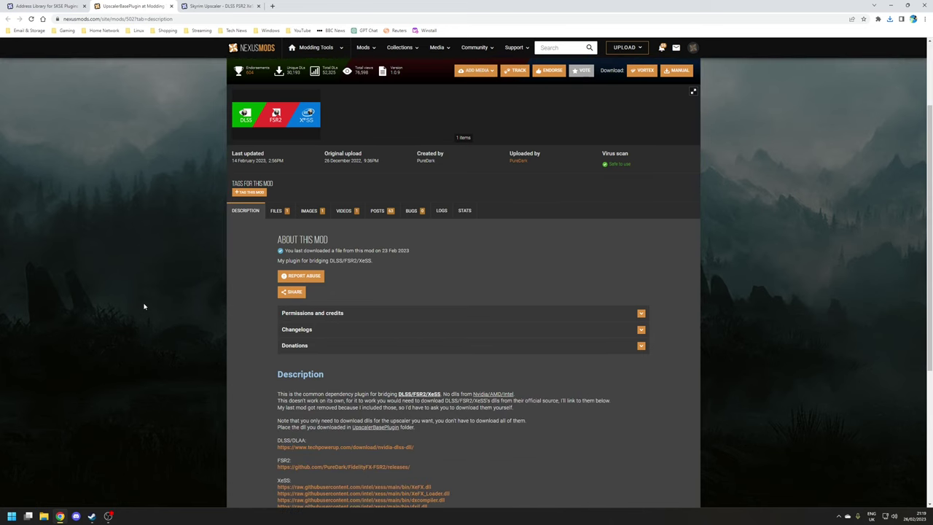
left_click(276, 210)
scroll(339, 247, "down", 1)
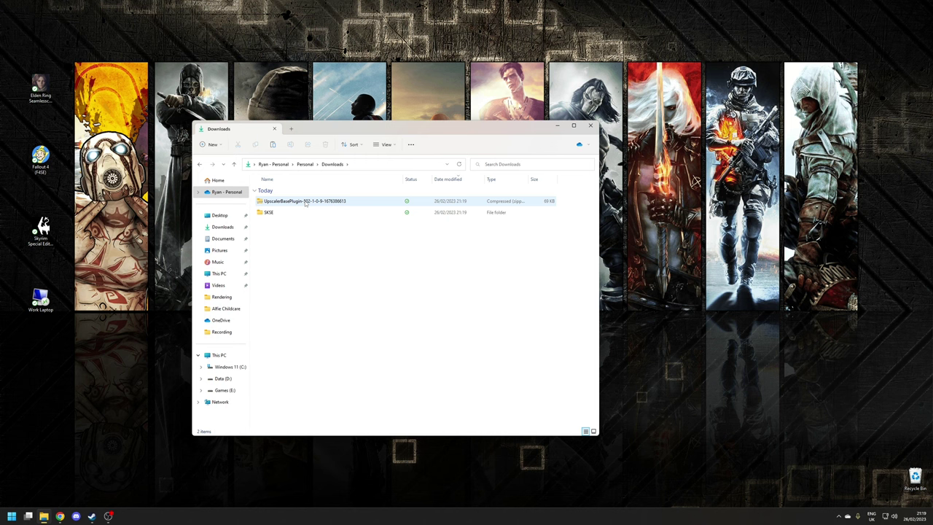
Extract the UpscalerBasePlugin archive, copy its inner UpscalerBasePlugin folder, and return to Downloads
right_click(309, 202)
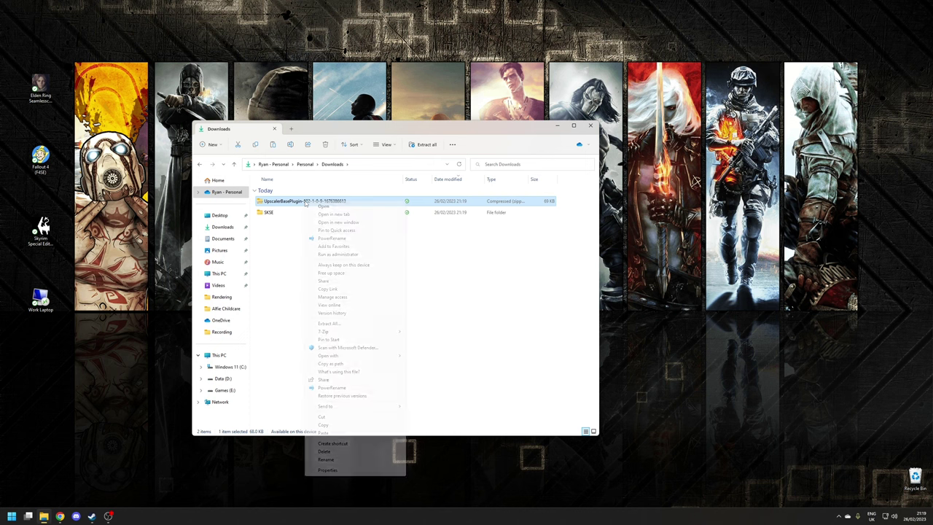
left_click(339, 323)
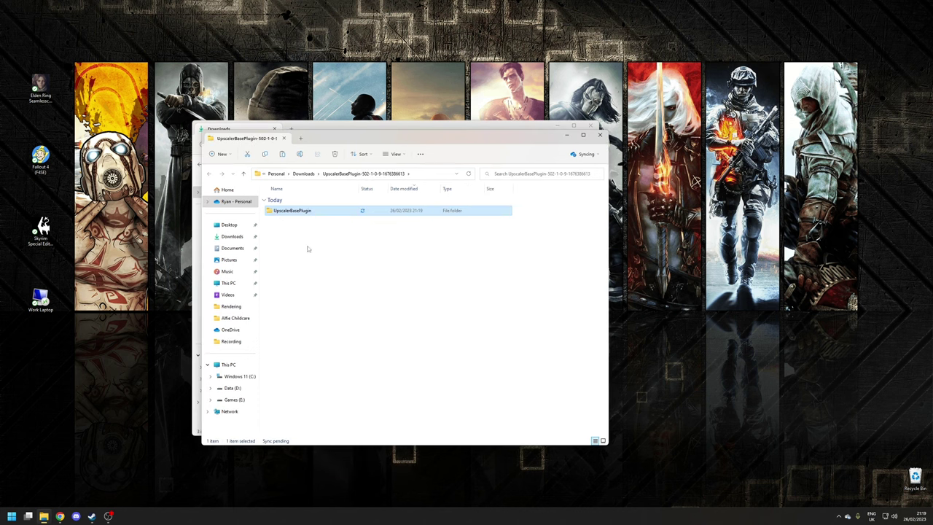
left_click(295, 212)
right_click(297, 211)
left_click(279, 208)
left_click(303, 174)
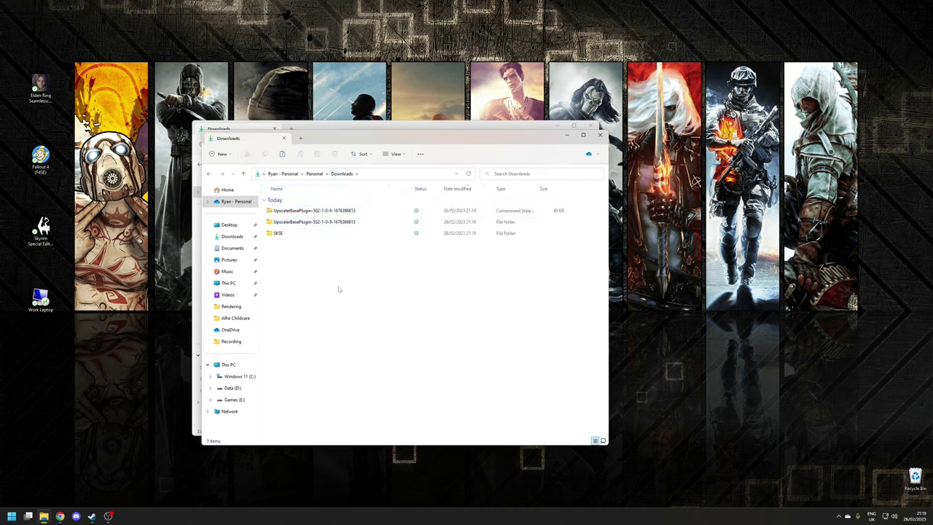
right_click(299, 261)
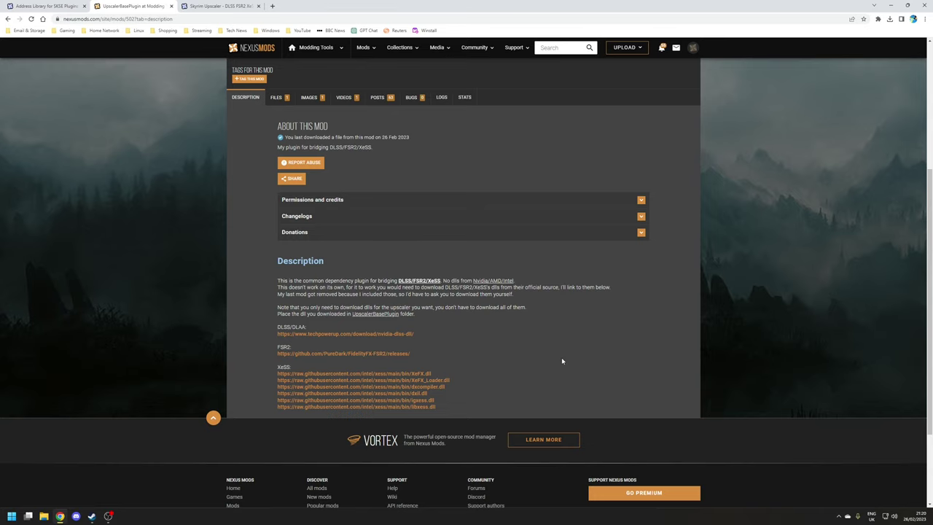
Follow the mod page's DLSS link and download the NVIDIA DLSS DLL 2.5.1 package
scroll(503, 292, "down", 1)
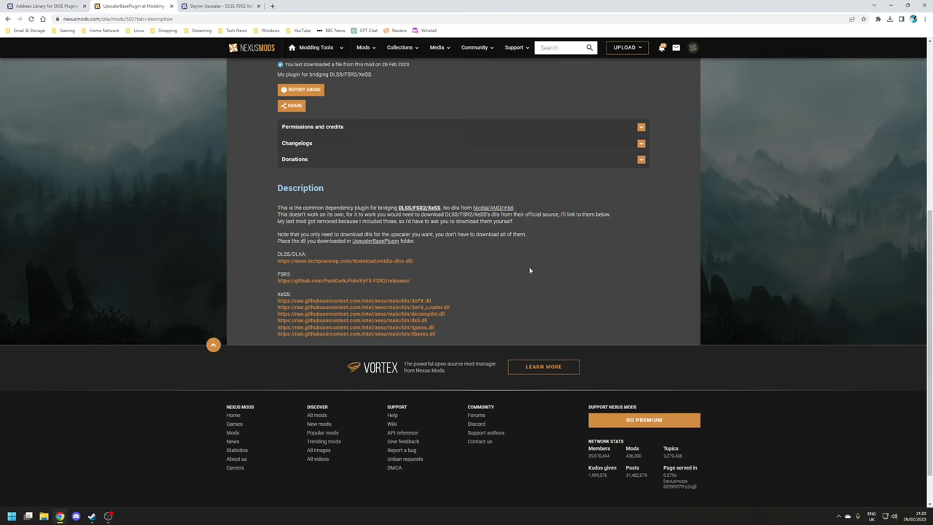
left_click(329, 262)
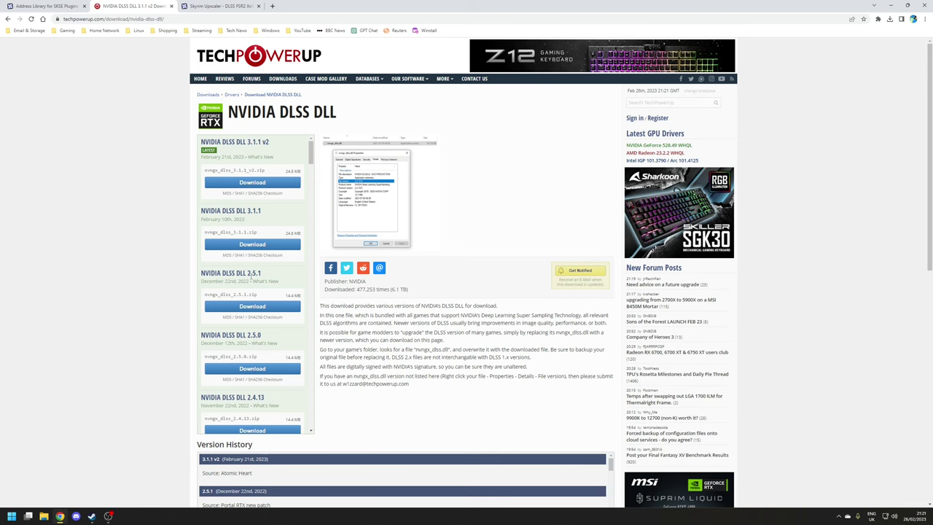
left_click(294, 305)
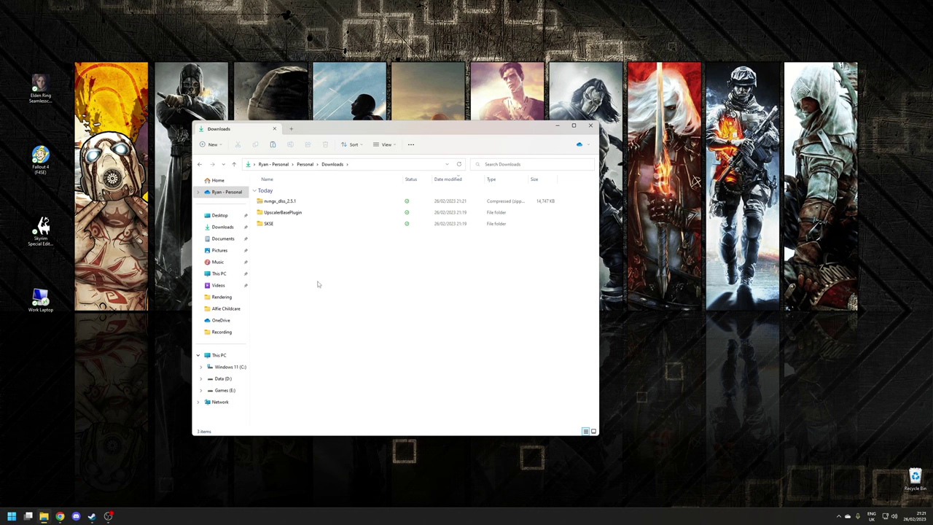
Extract the DLSS 2.5.1 zip and copy nvngx_dlss.dll
right_click(282, 201)
left_click(305, 322)
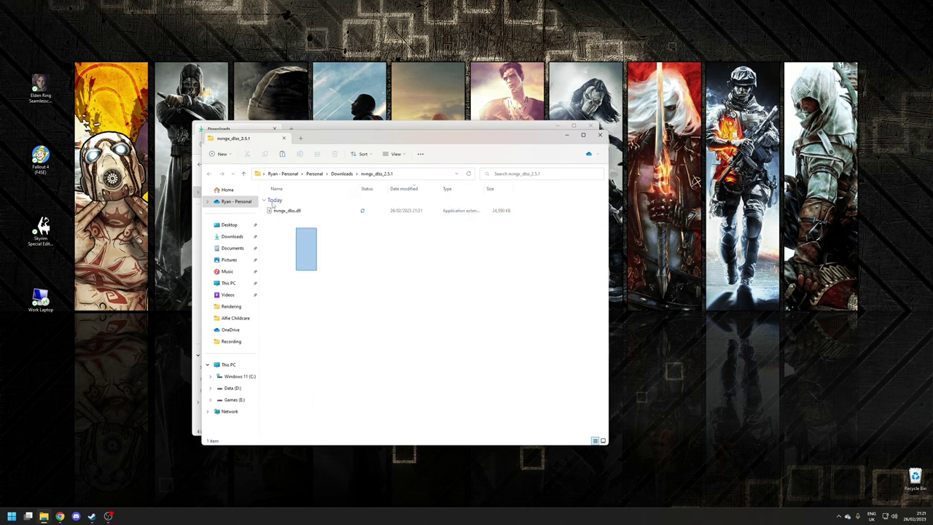
left_click(288, 211)
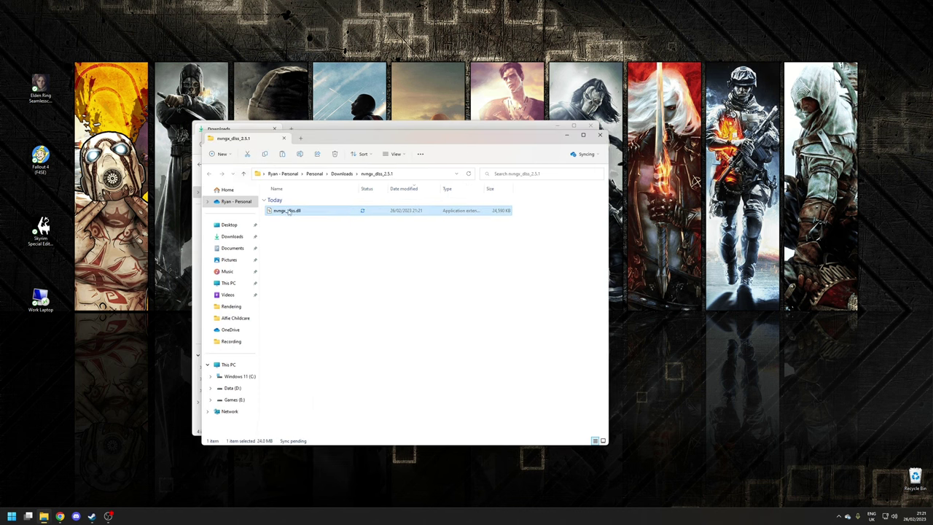
right_click(291, 211)
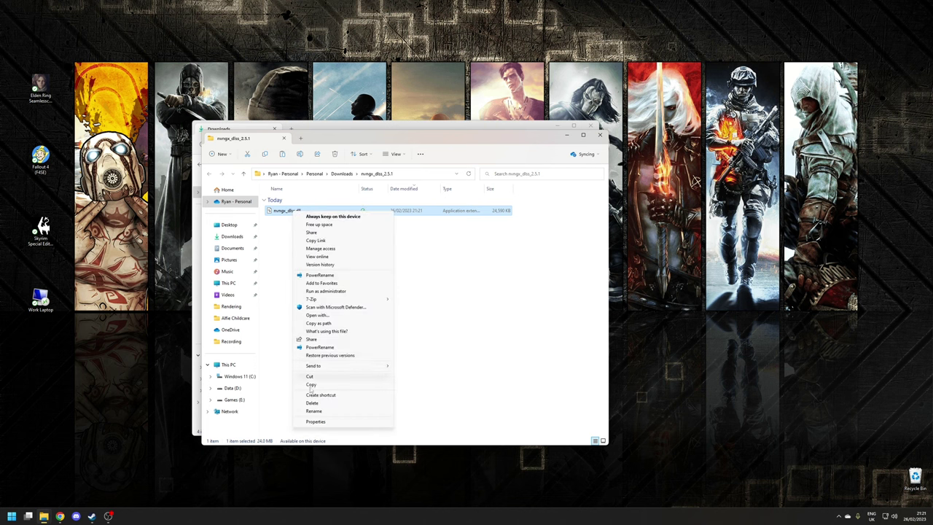
left_click(339, 377)
key("alt+F4")
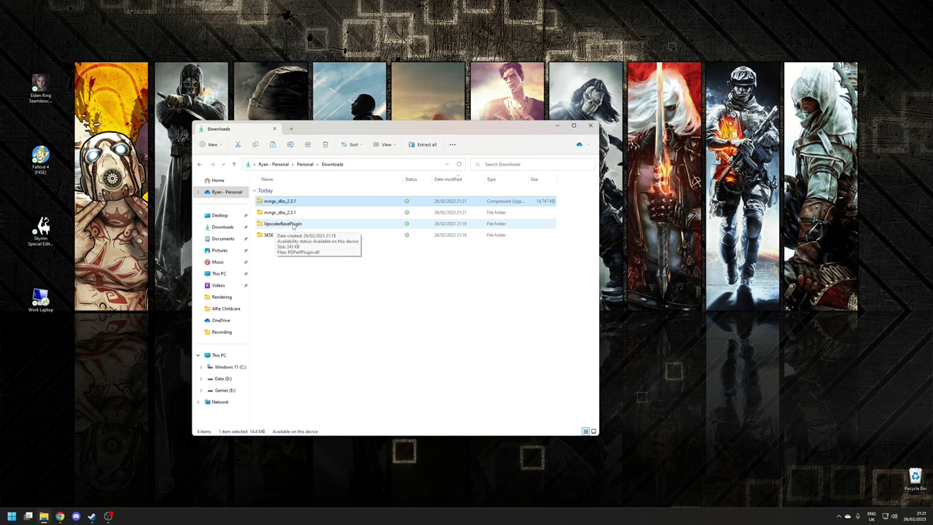
Confirm nvngx_dlss.dll sits beside PDPerfPlugin.dll in the UpscalerBasePlugin folder
double_click(294, 226)
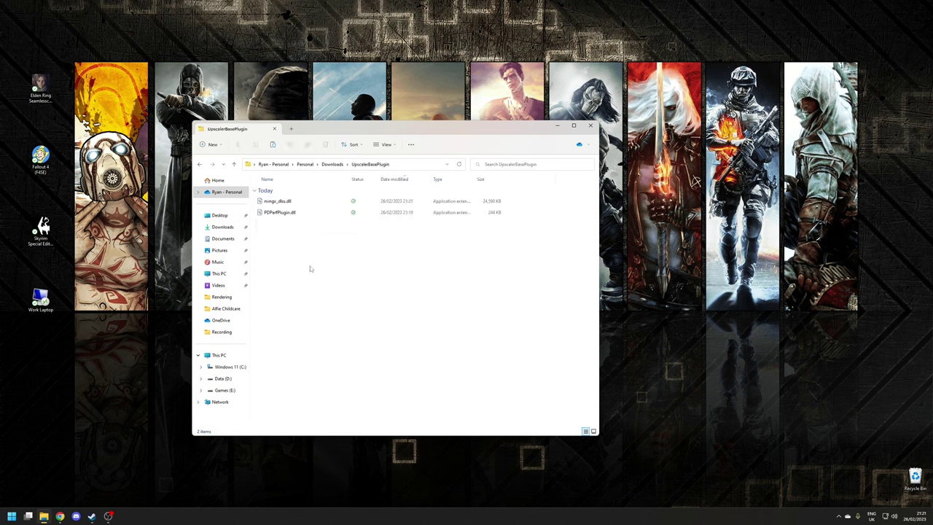
left_click(279, 212)
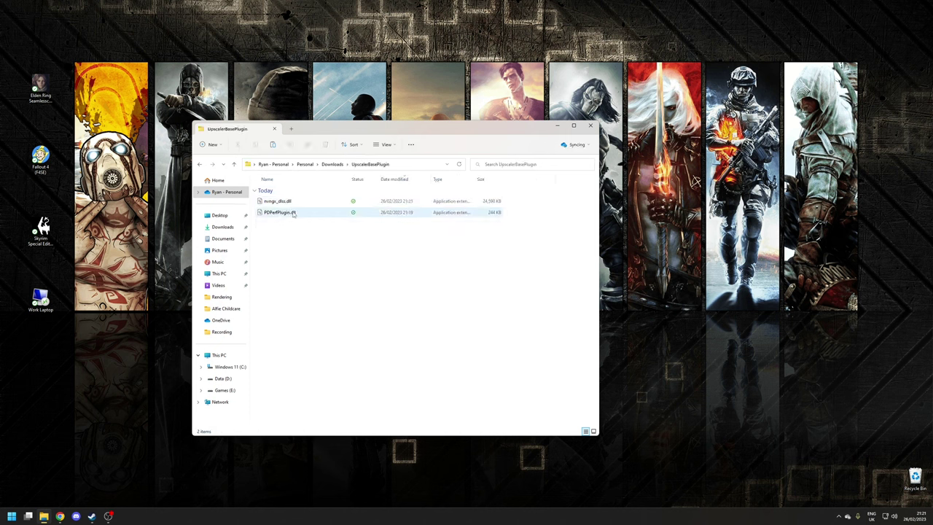
key("alt+Tab")
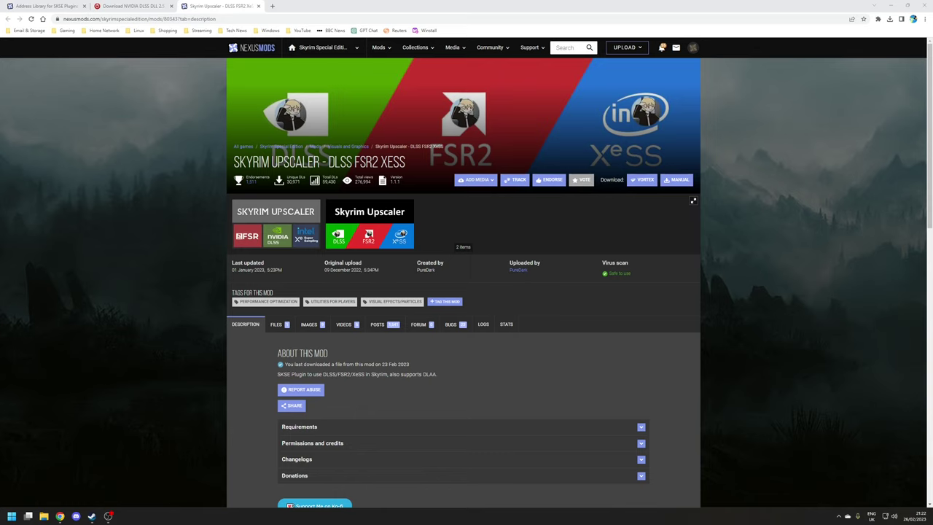
Manually download the main SkyrimUpscaler file, proceeding past the additional-files-required popup
scroll(143, 404, "down", 3)
left_click(276, 221)
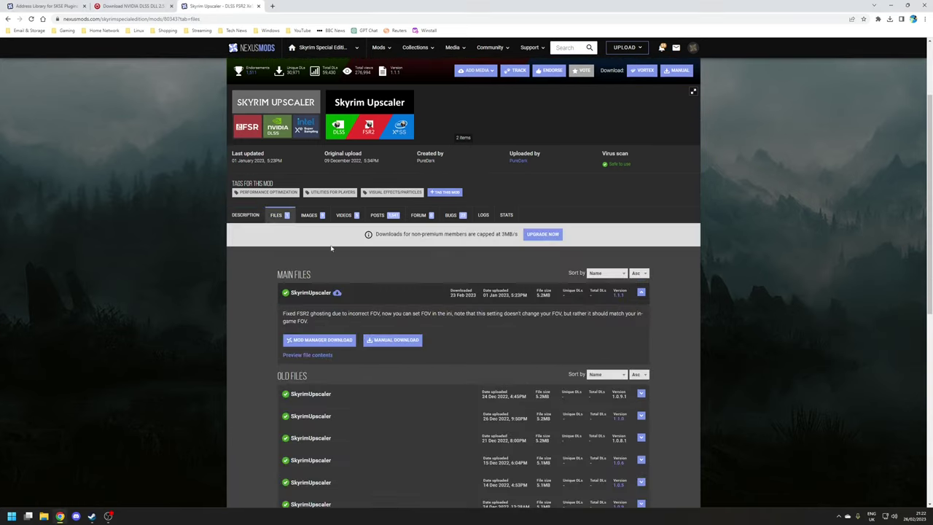
scroll(394, 229, "down", 2)
scroll(394, 229, "down", 1)
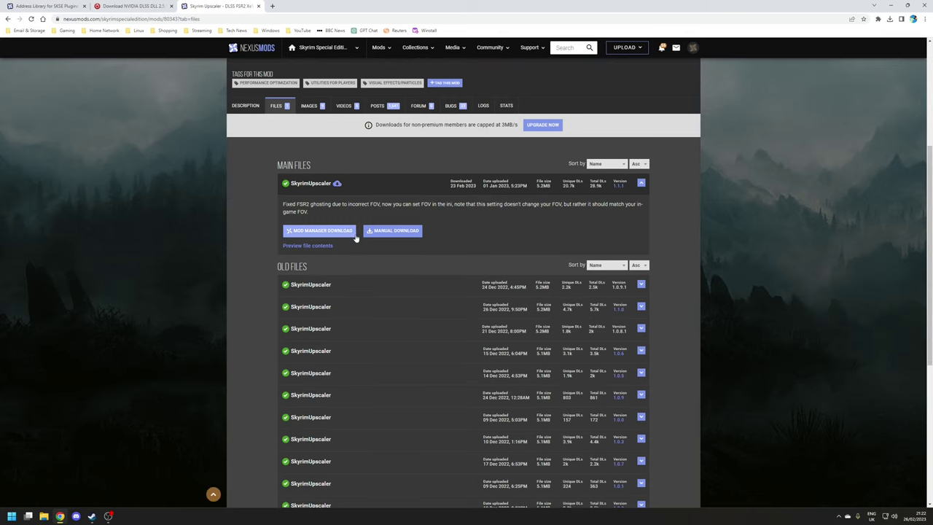
left_click(400, 232)
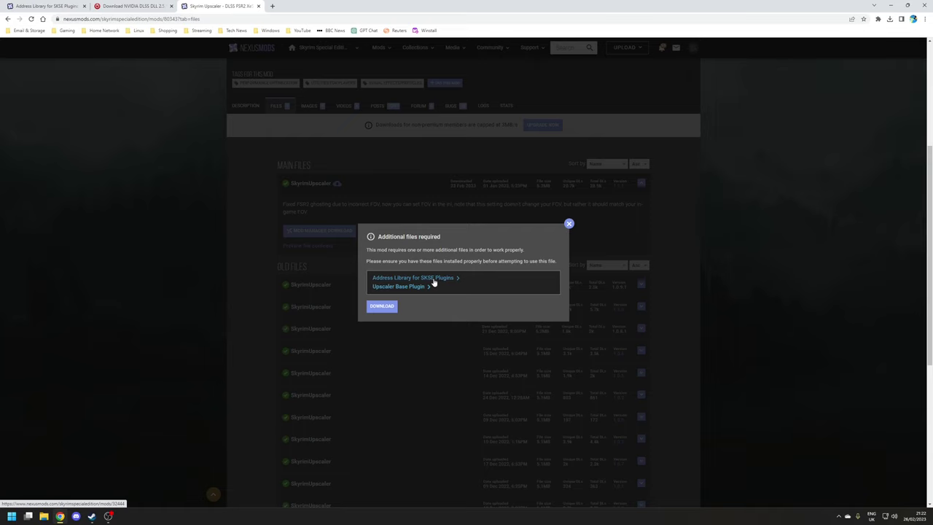
left_click(382, 307)
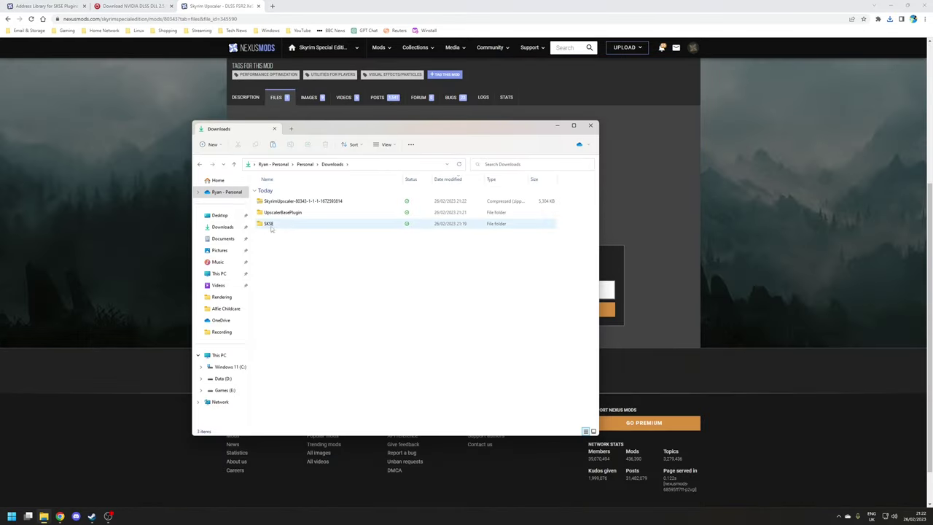
Extract the SkyrimUpscaler zip, copy its SKSE folder, and paste it into Downloads
right_click(301, 203)
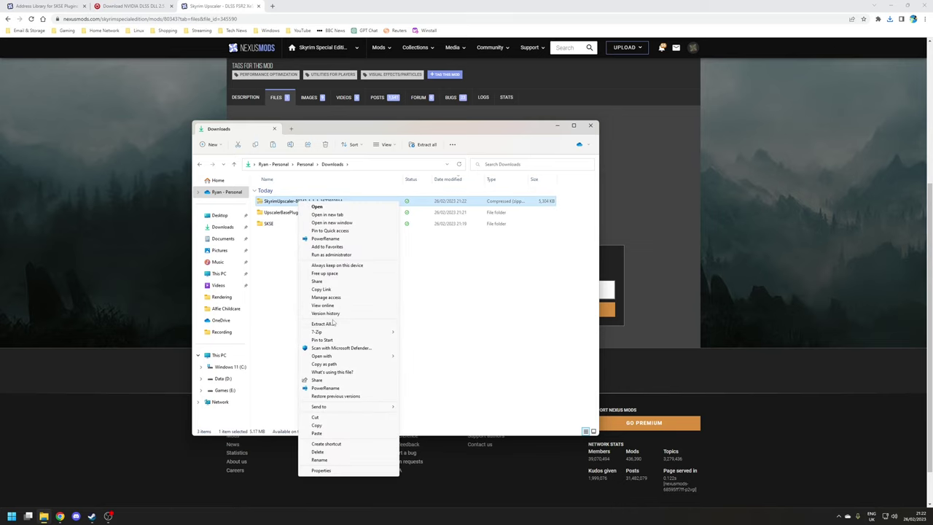
left_click(334, 324)
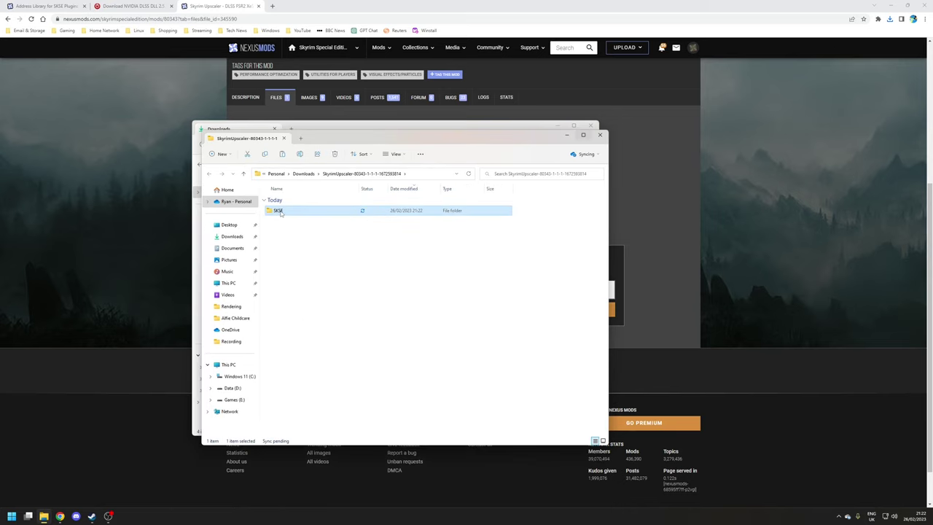
right_click(281, 213)
left_click(313, 430)
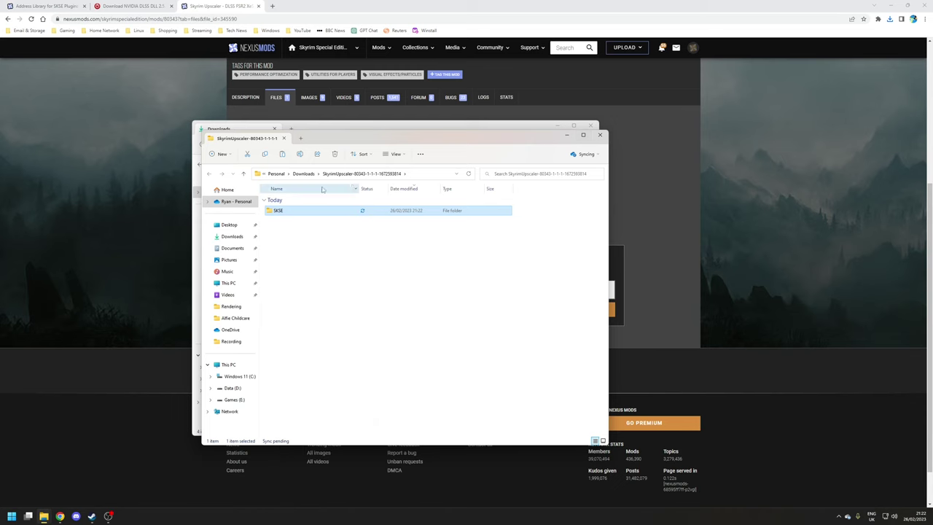
left_click(566, 136)
right_click(316, 278)
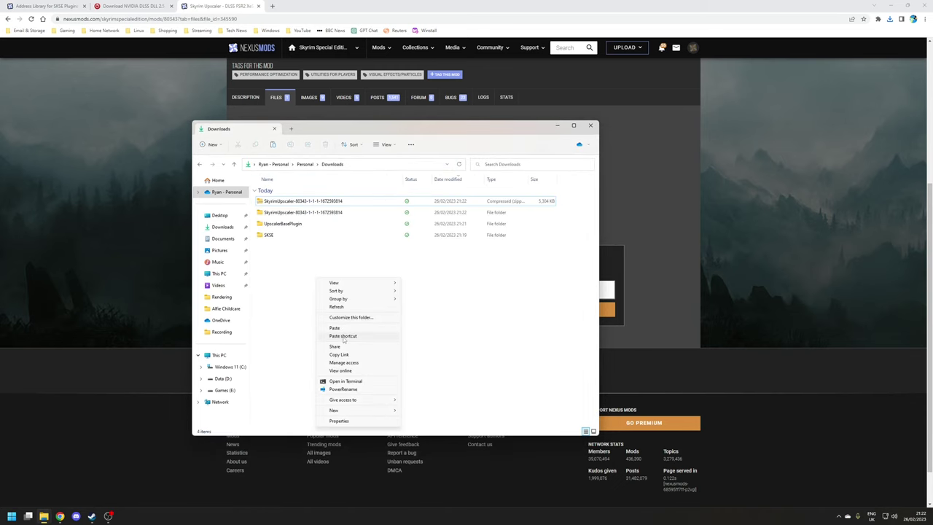
left_click(337, 328)
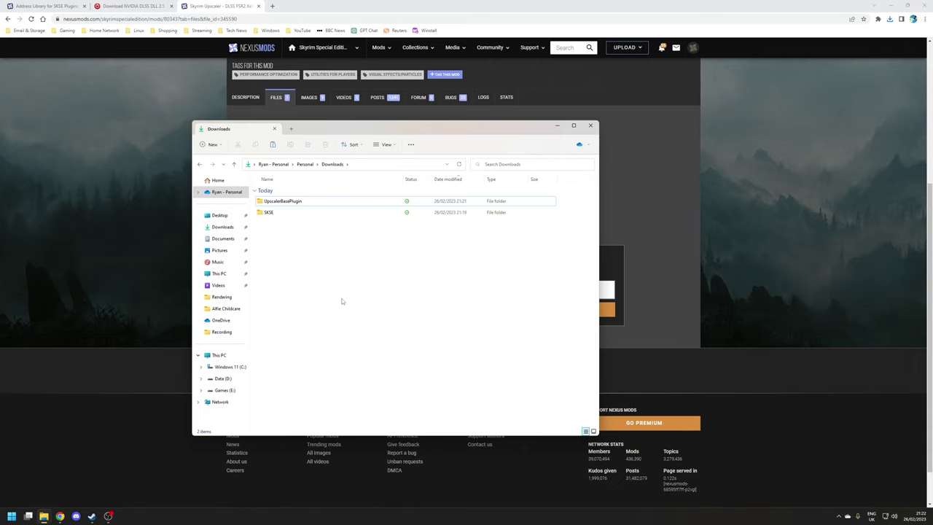
Copy both the UpscalerBasePlugin and SKSE folders from Downloads
left_click_drag(338, 293, 255, 188)
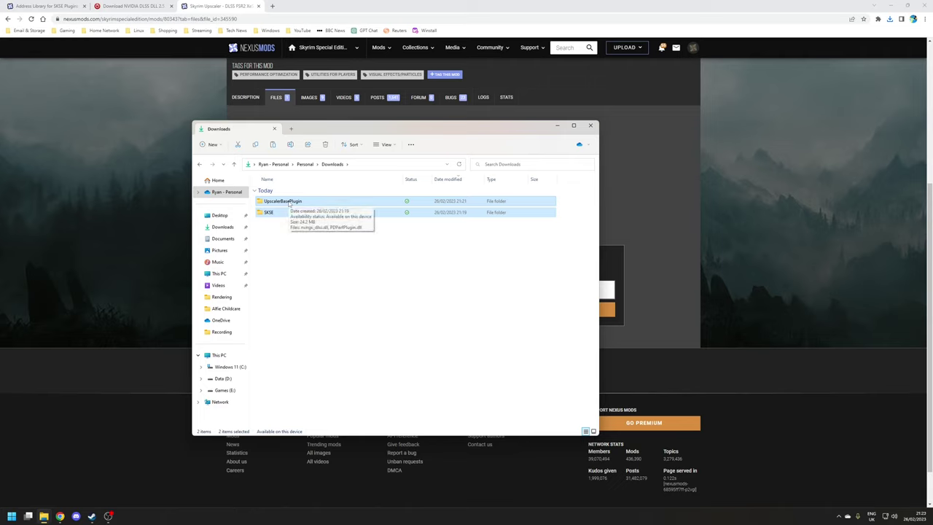
right_click(288, 204)
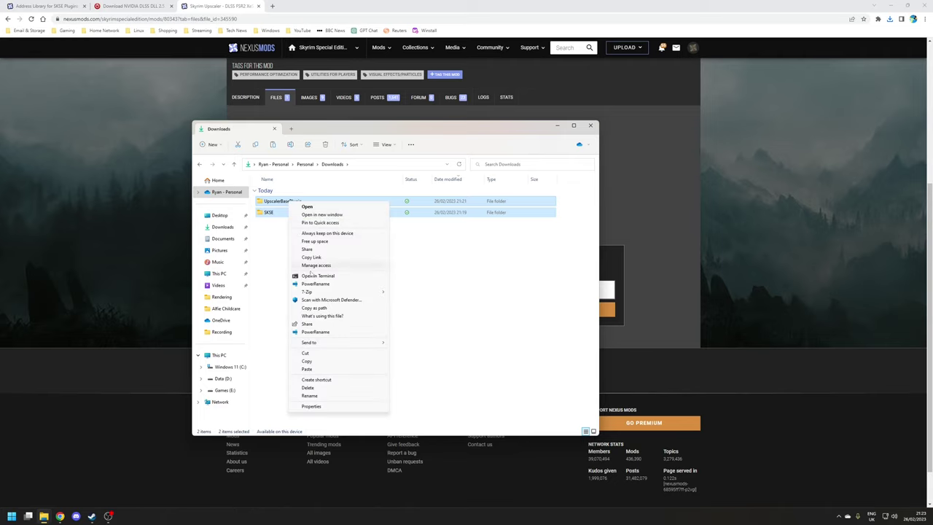
left_click(335, 364)
Paste them into steamapps\common\Skyrim Special Edition\Data, replacing the existing files
left_click(230, 367)
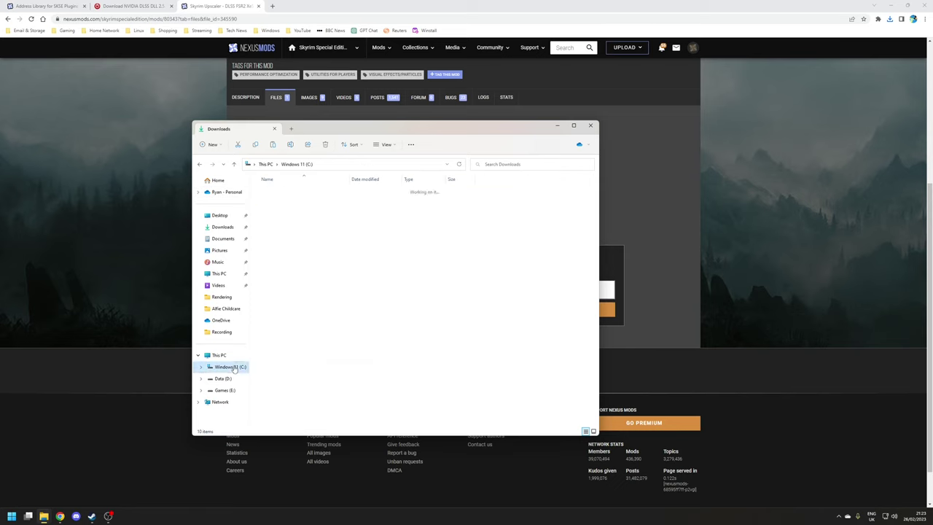
left_click(302, 248)
double_click(302, 248)
scroll(312, 320, "down", 5)
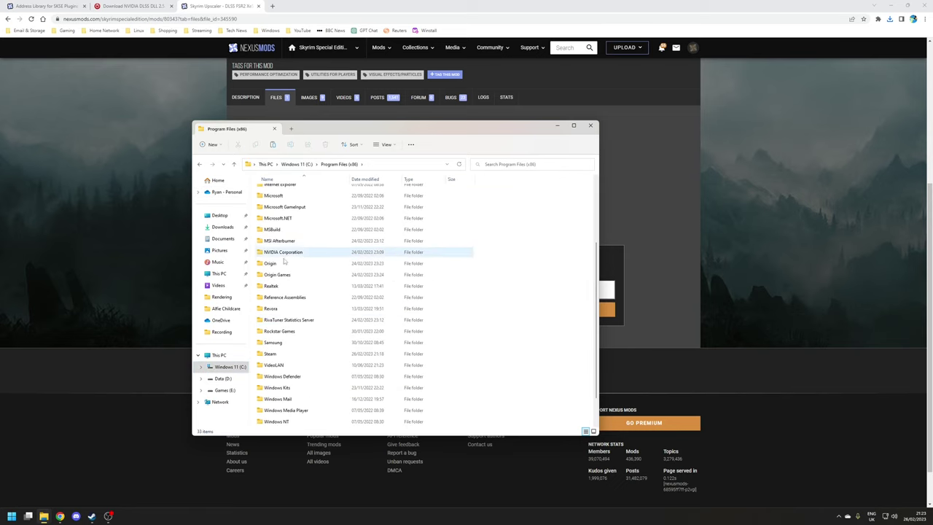
double_click(288, 350)
scroll(288, 349, "down", 3)
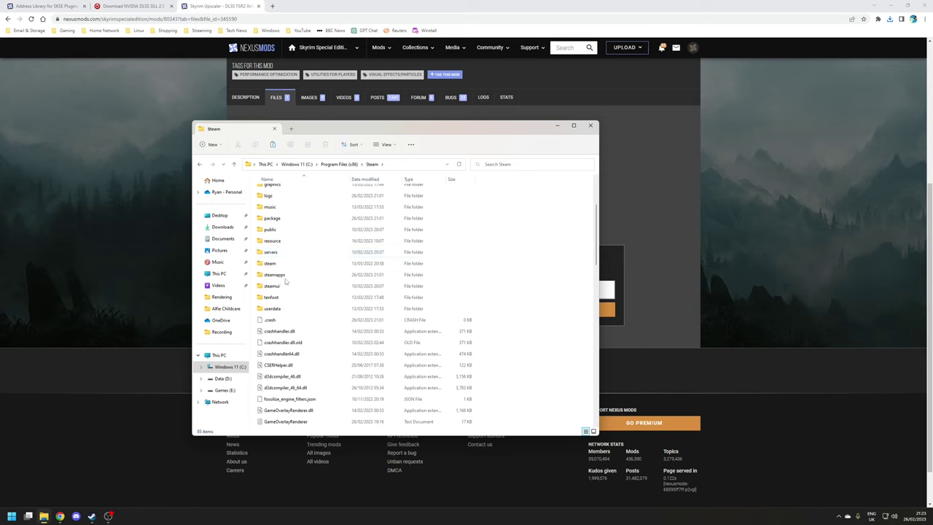
double_click(292, 271)
double_click(296, 190)
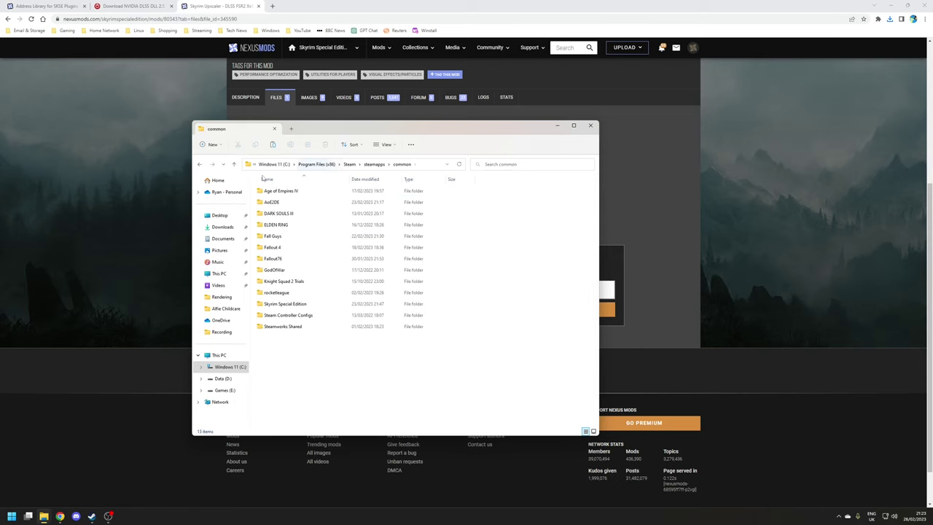
double_click(283, 304)
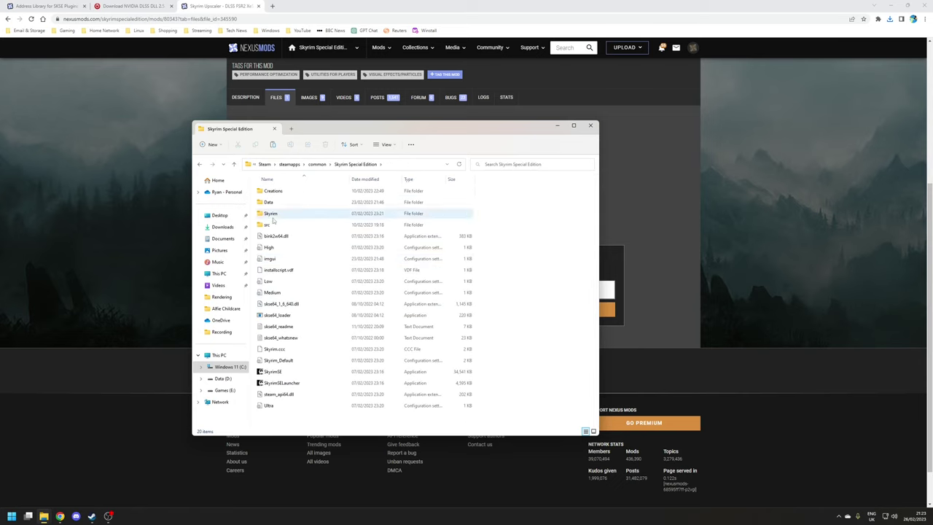
double_click(271, 202)
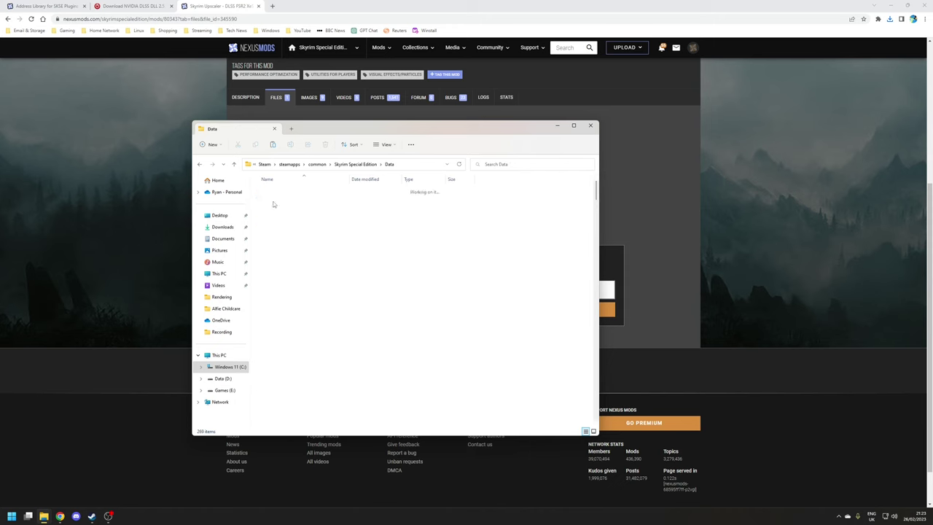
right_click(520, 199)
left_click(541, 248)
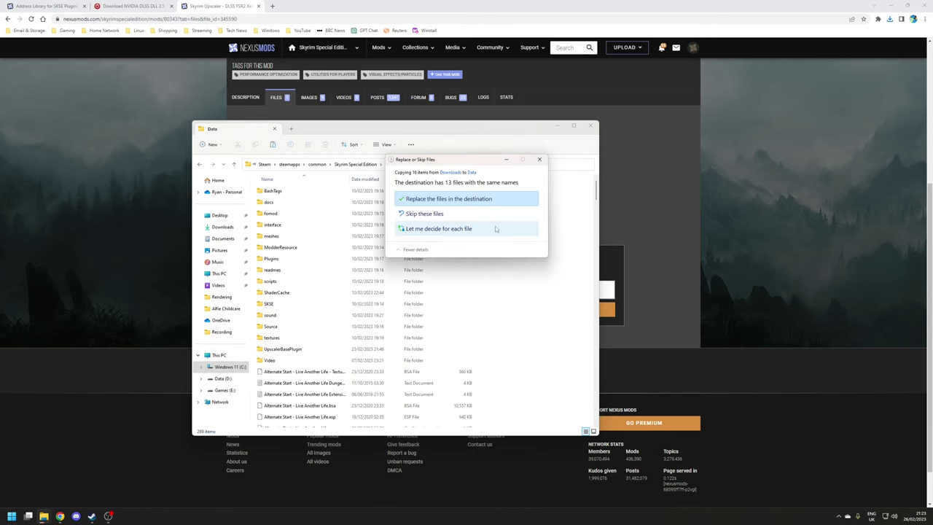
left_click(467, 199)
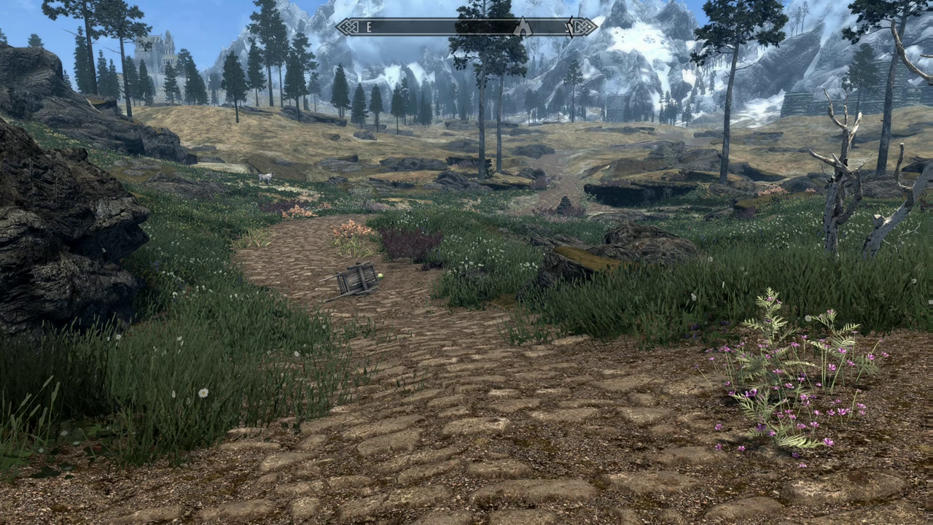
Press the End hotkey to bring up the Skyrim Upscaler Settings overlay in-game
key("End")
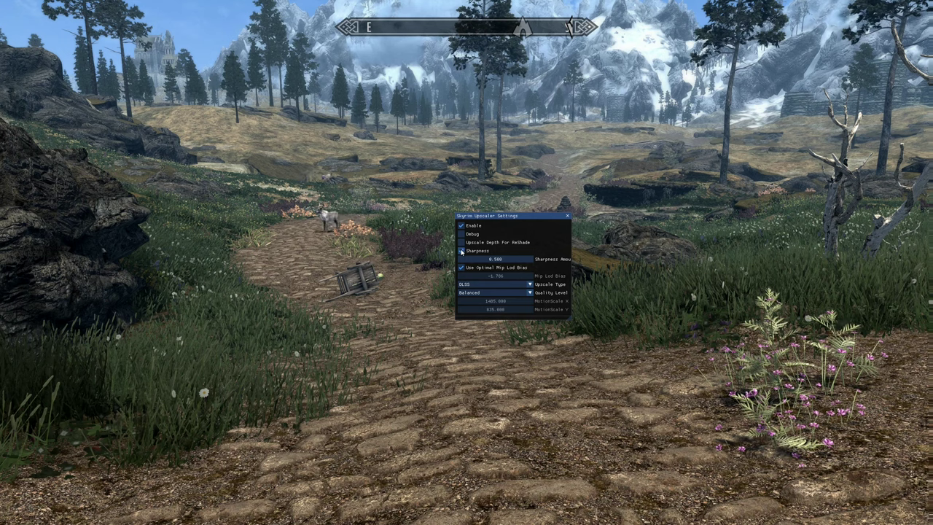
Enable Sharpness and compare the DLAA and TAA upscale types
left_click(460, 251)
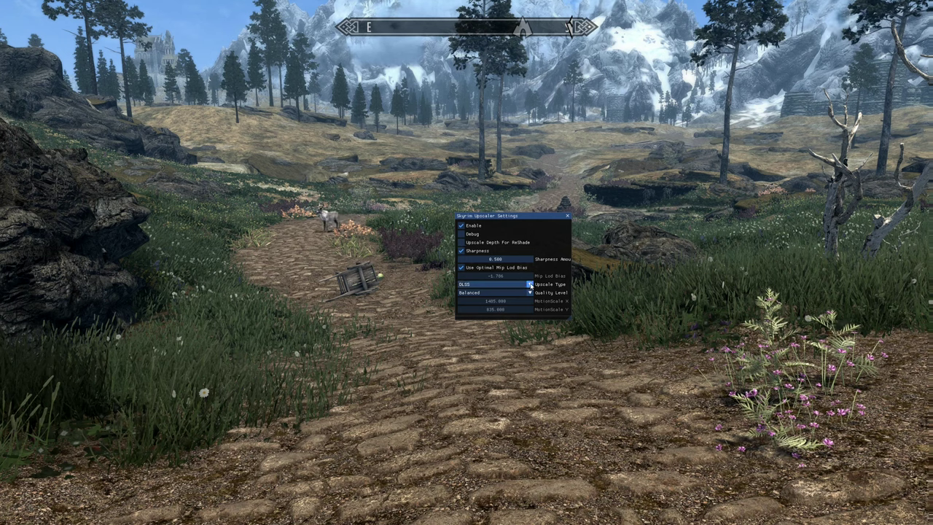
left_click(531, 284)
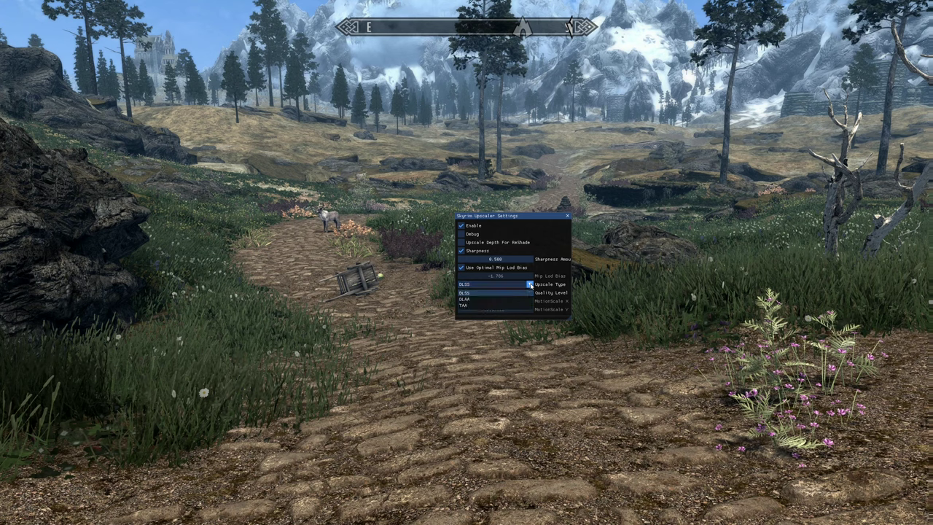
left_click(480, 299)
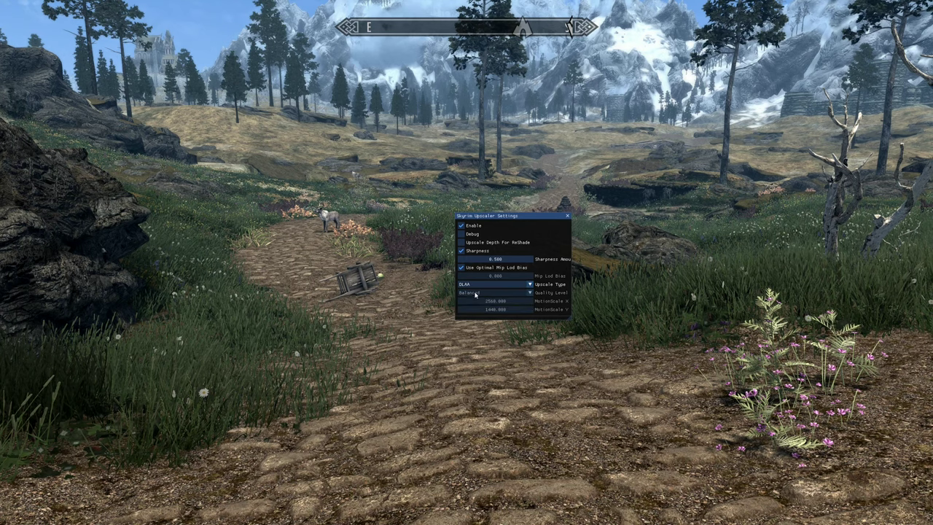
left_click(475, 284)
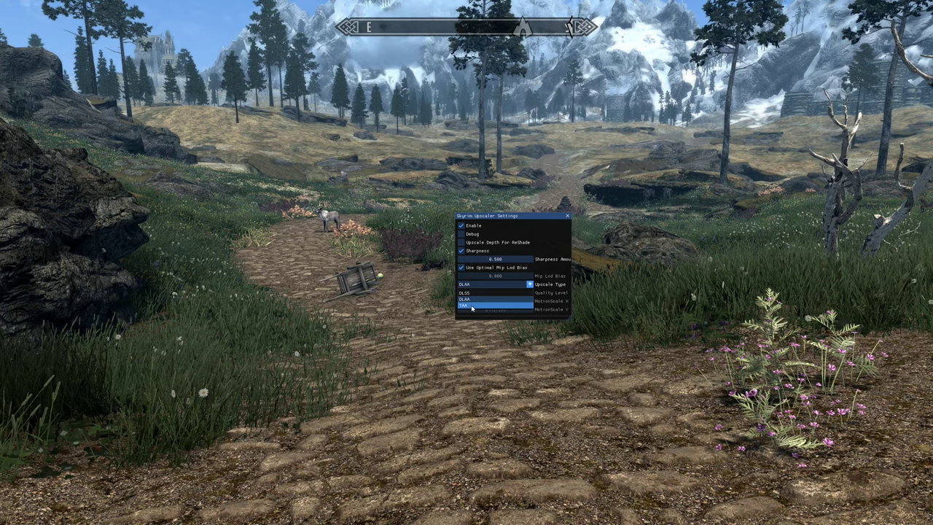
left_click(471, 306)
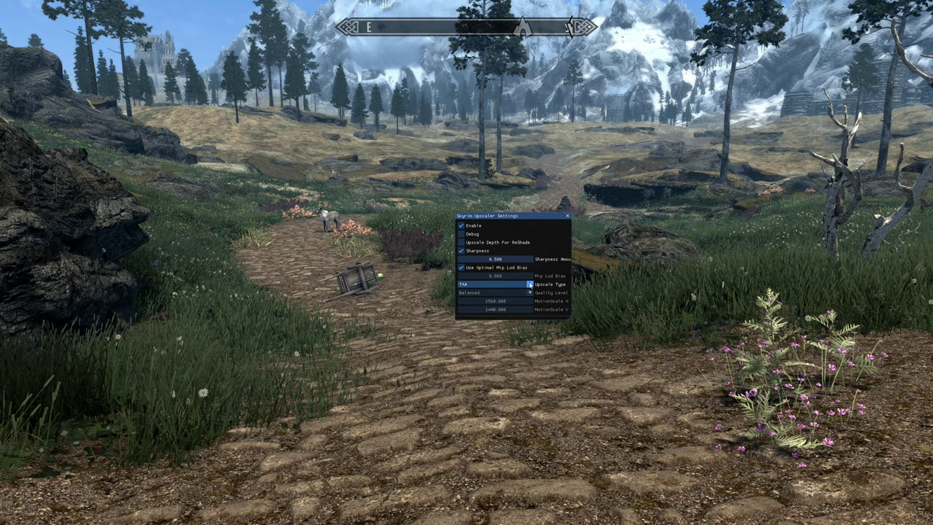
left_click(530, 284)
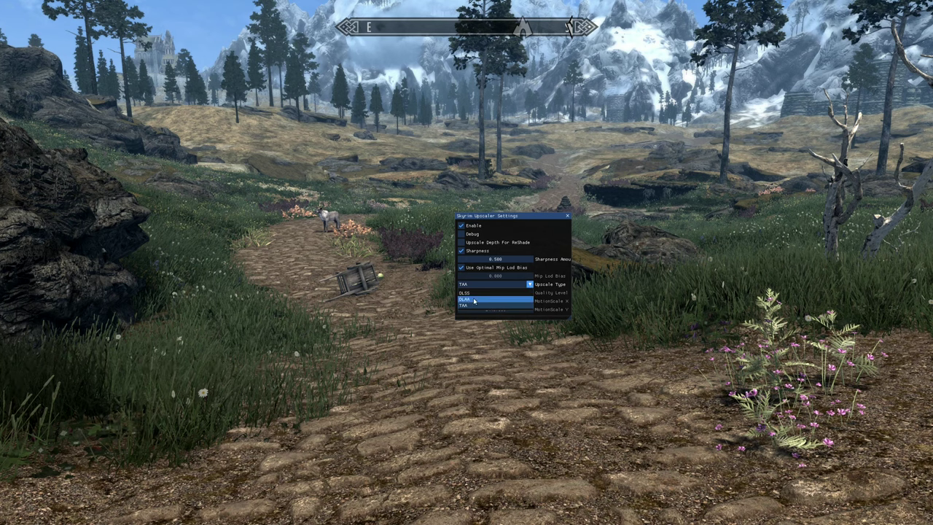
left_click(474, 301)
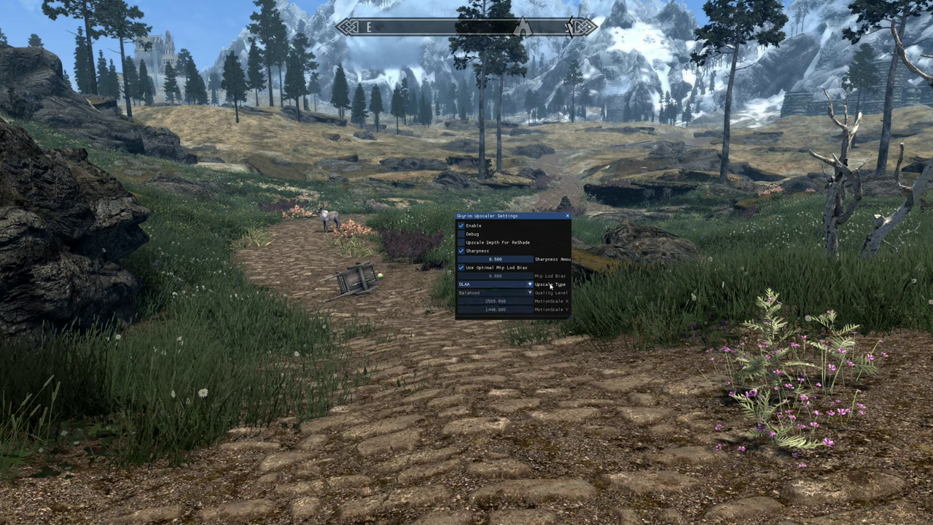
Try DLSS and its quality levels, then settle on DLAA and close the overlay
left_click(511, 285)
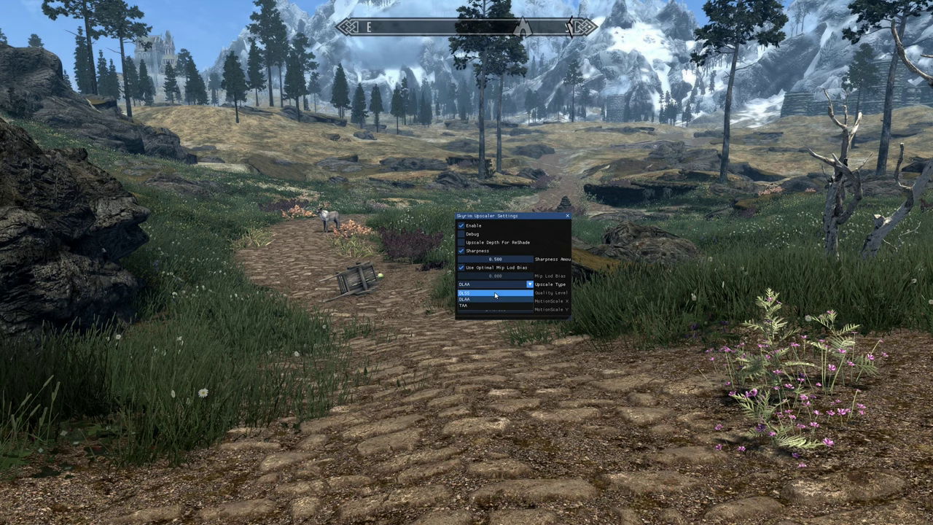
left_click(495, 293)
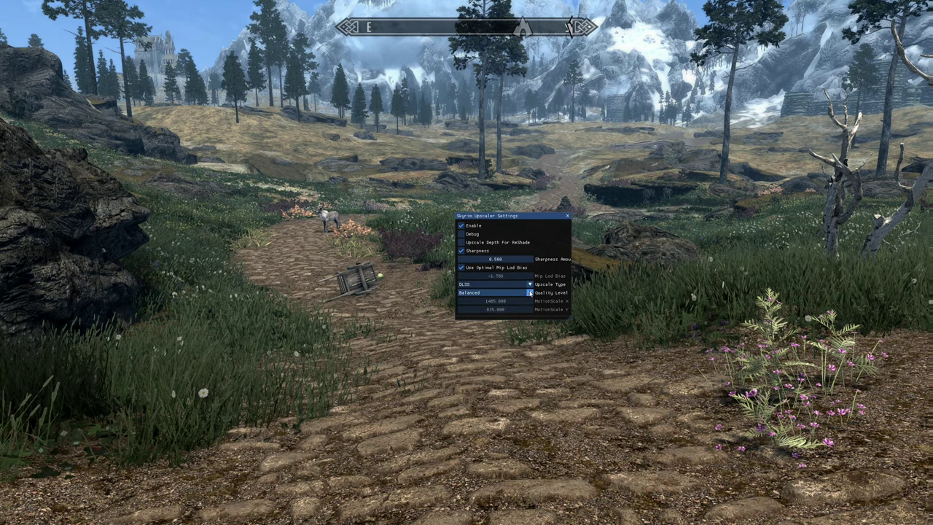
left_click(530, 293)
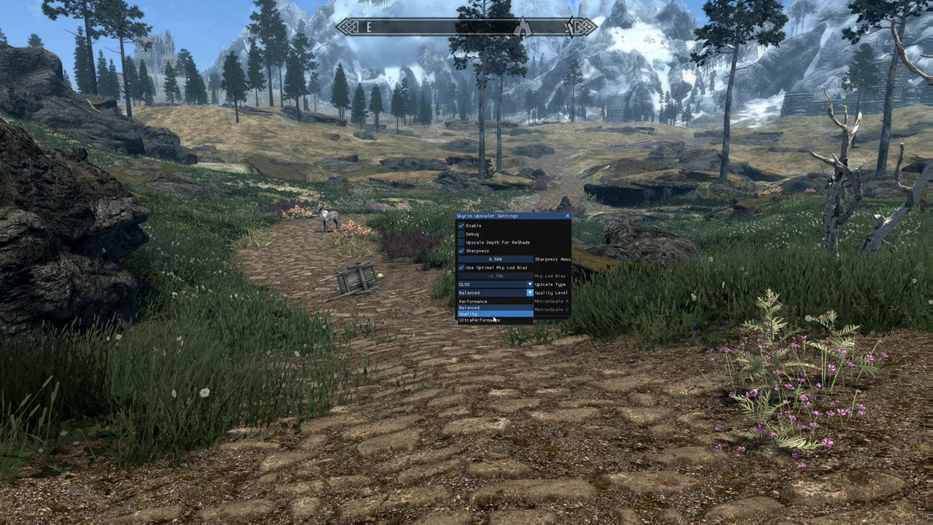
left_click(530, 292)
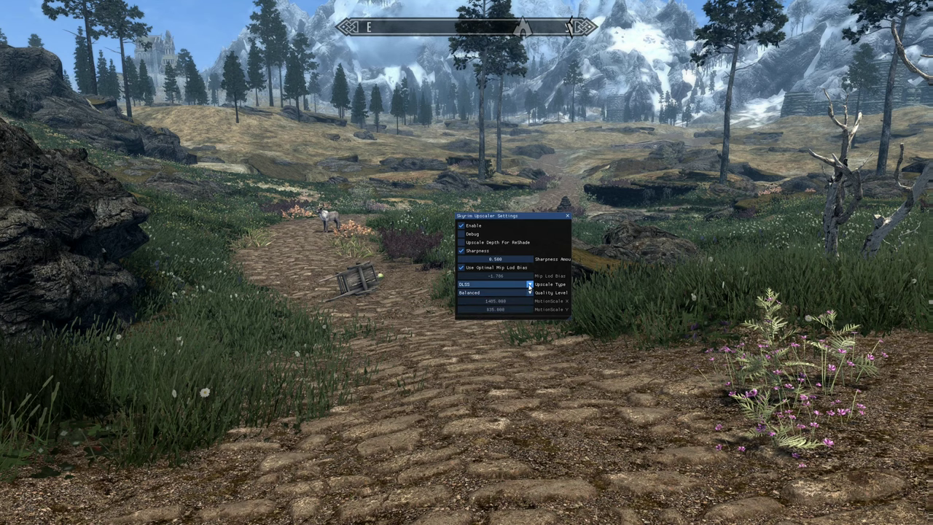
left_click(503, 284)
left_click(483, 302)
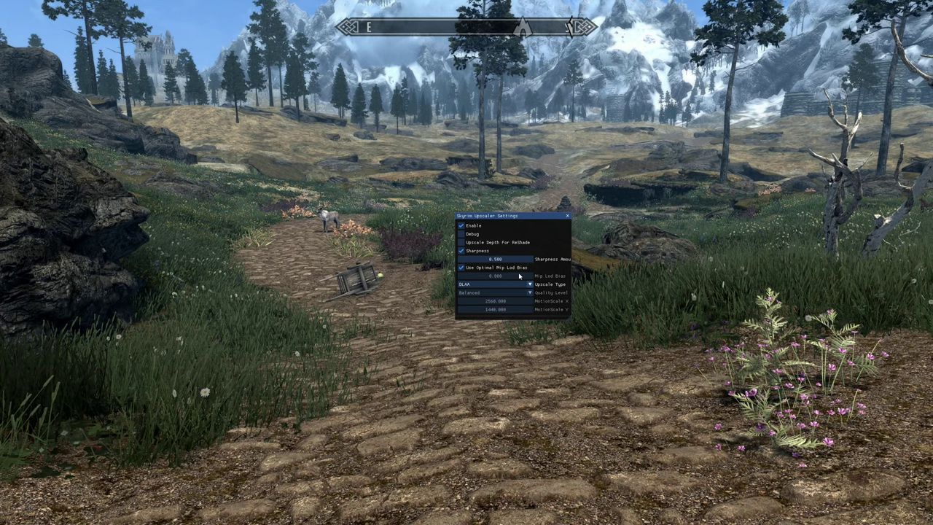
left_click(568, 216)
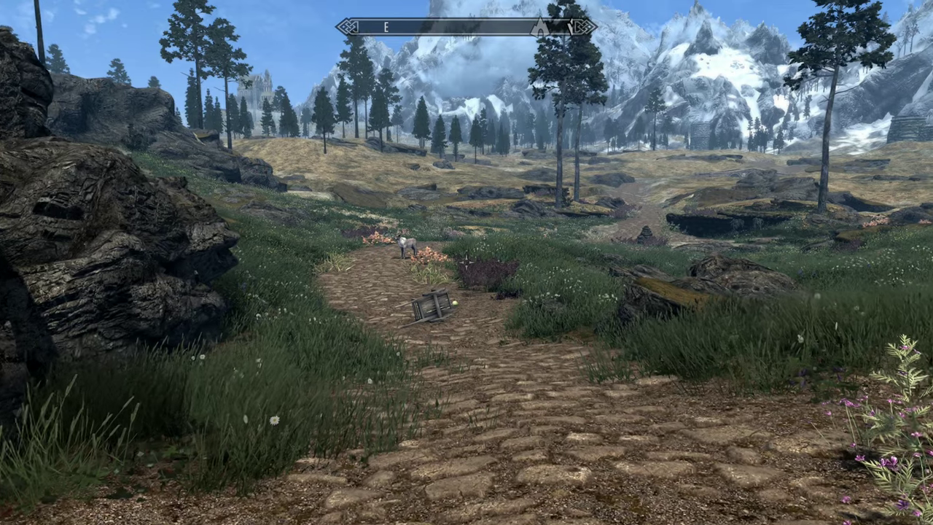
Walk past the overturned cart and along the cobbled path to check DLAA image quality
key("w")
key("w")
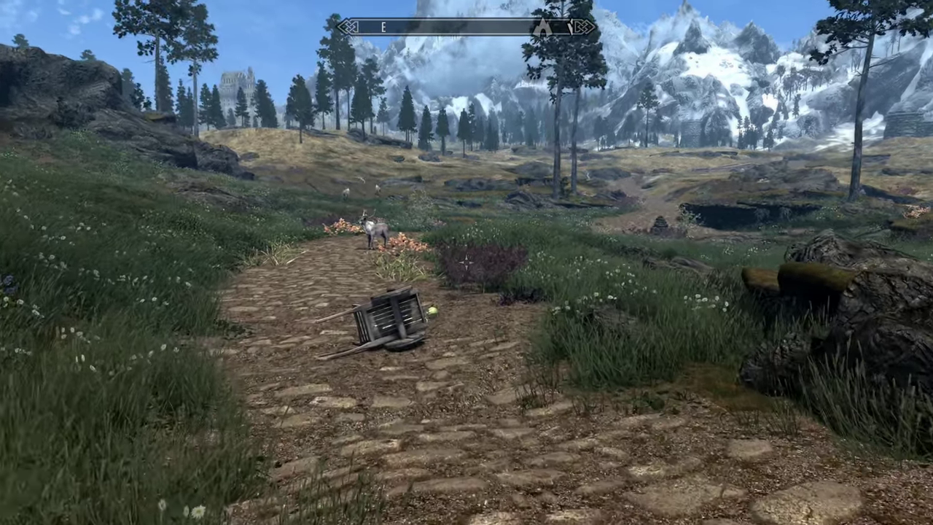
key("w")
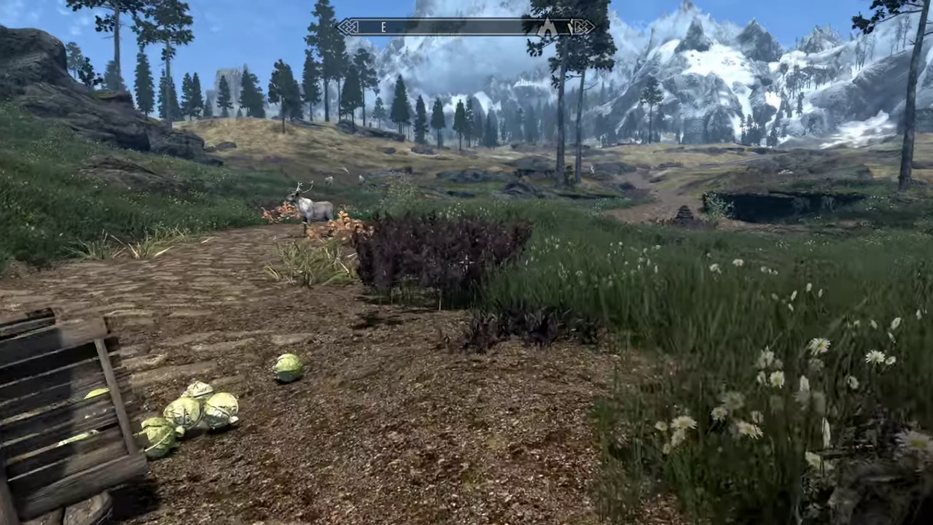
key("w")
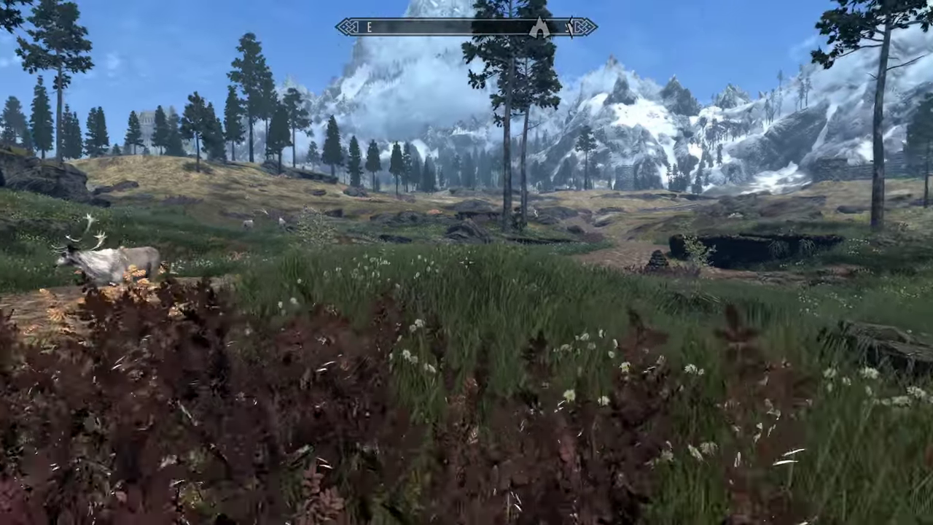
key("w")
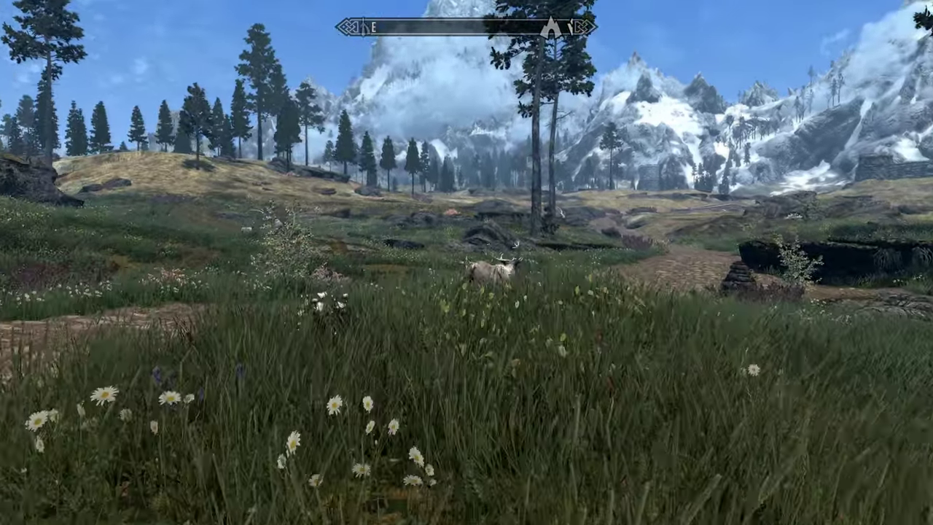
key("w")
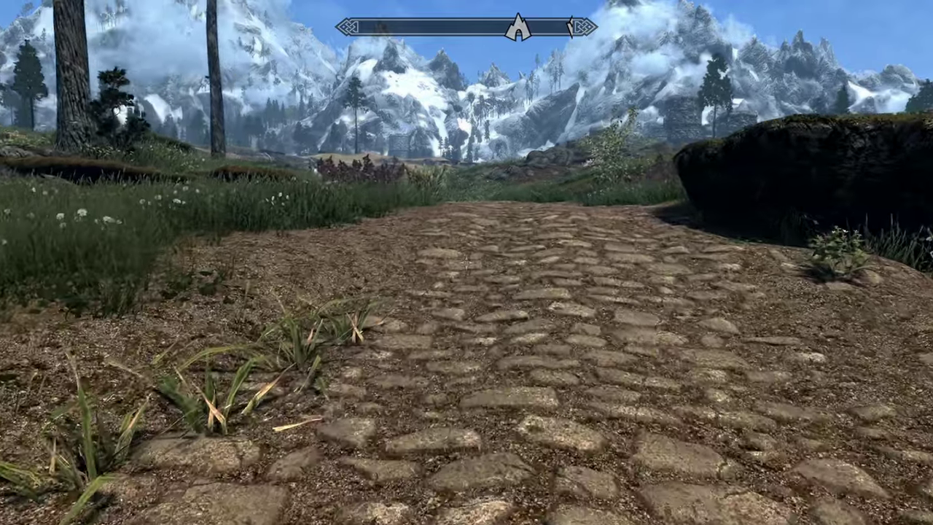
key("w")
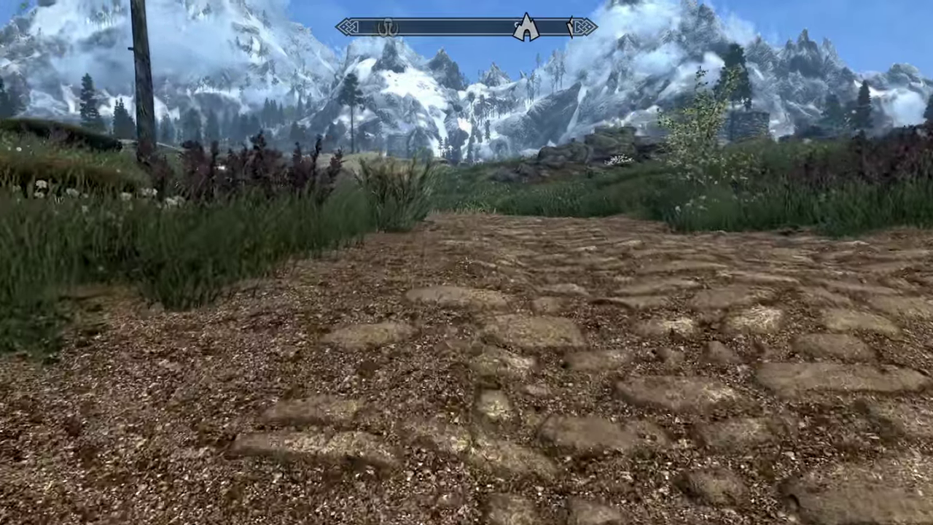
key("w")
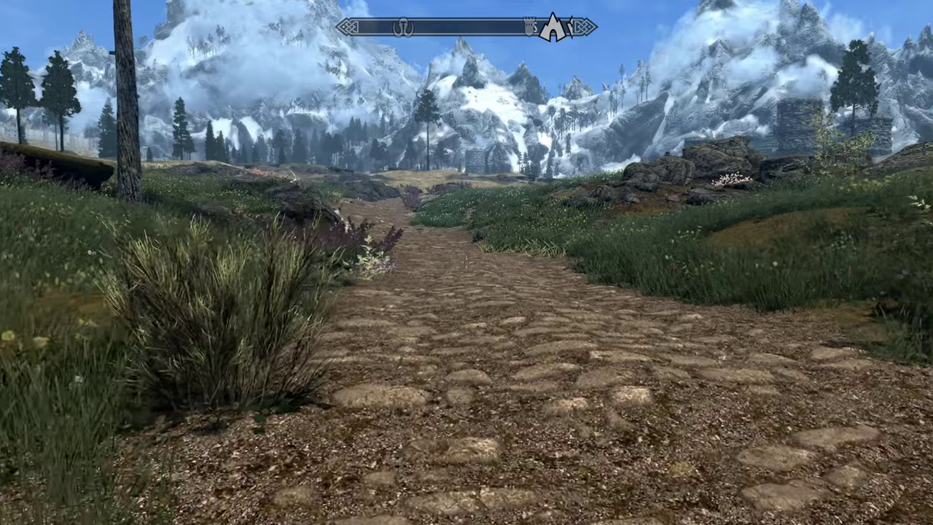
key("w")
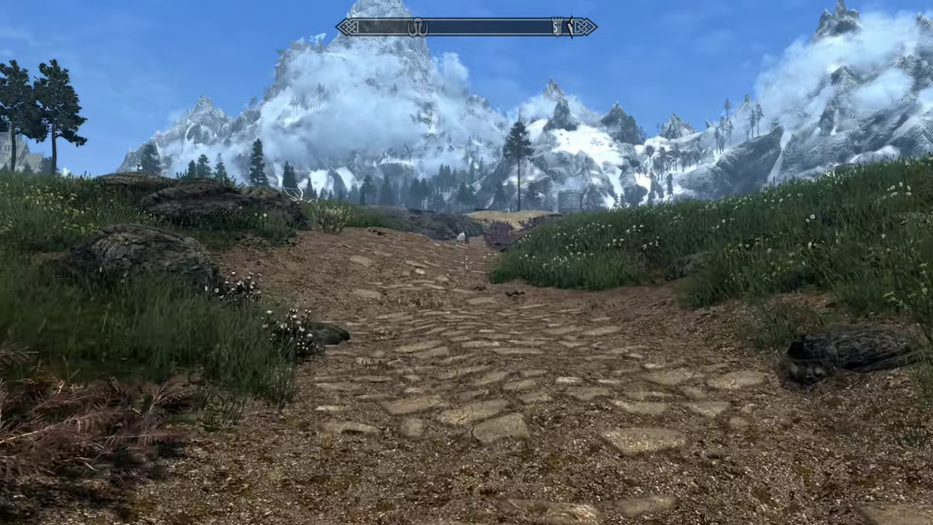
key("w")
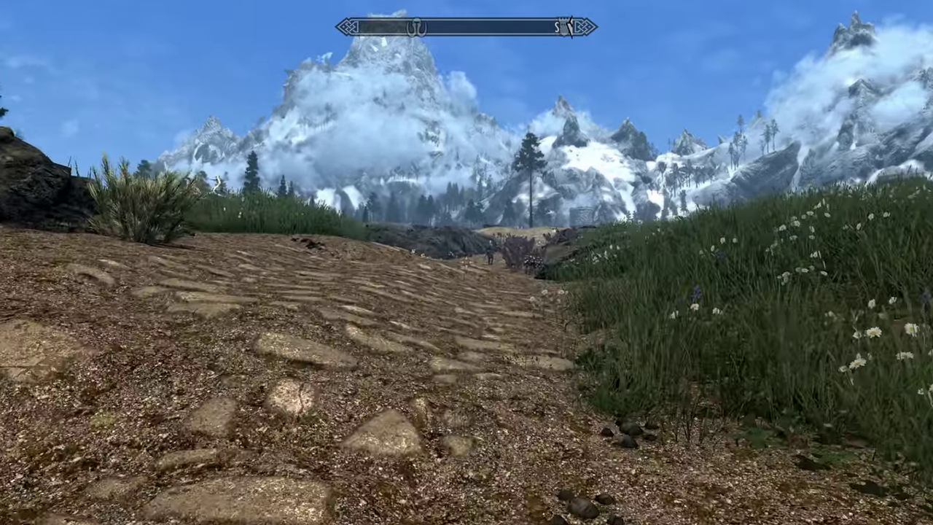
key("w")
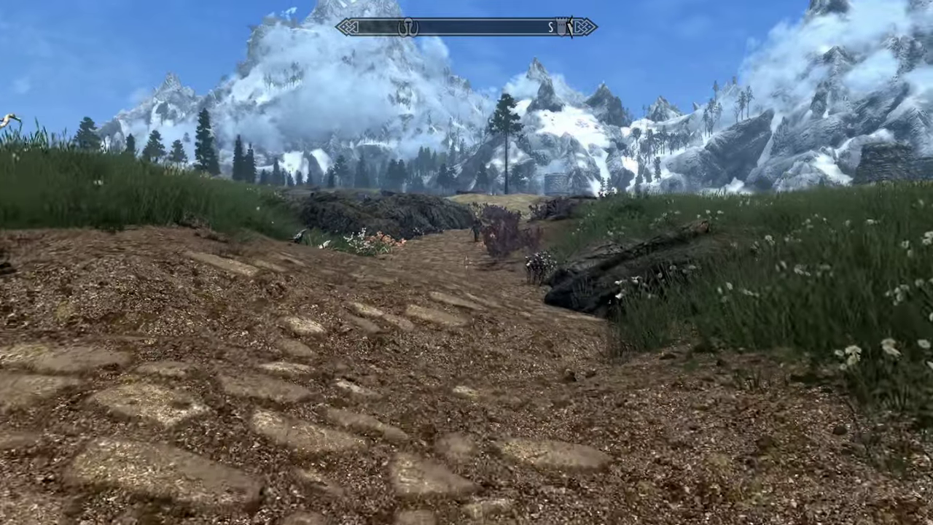
key("w")
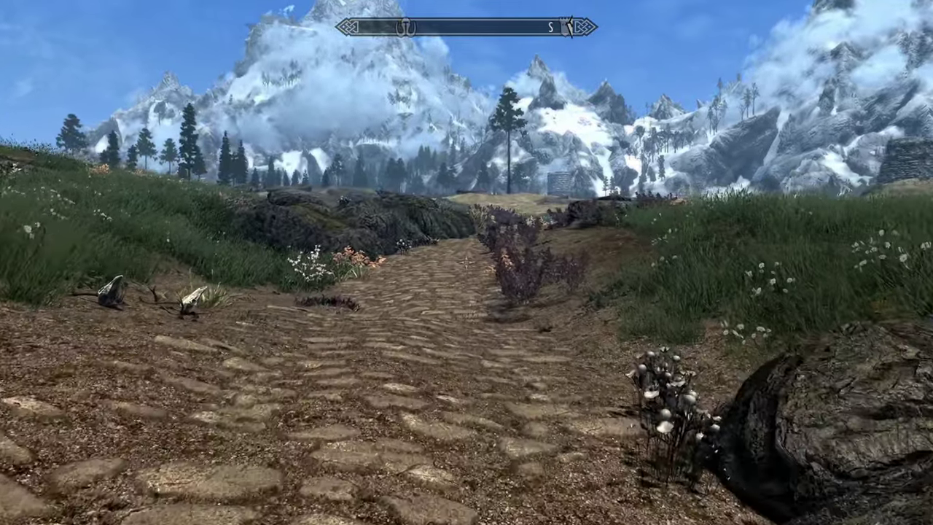
key("w")
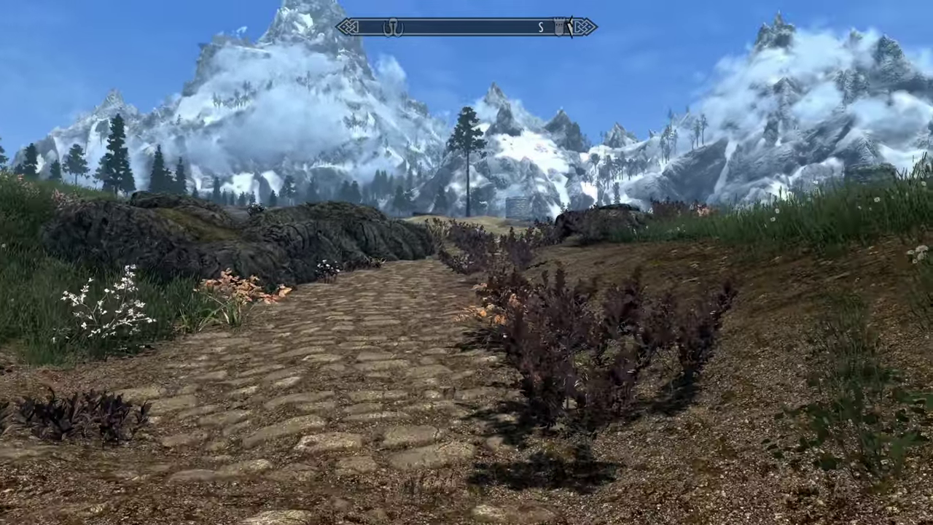
key("w")
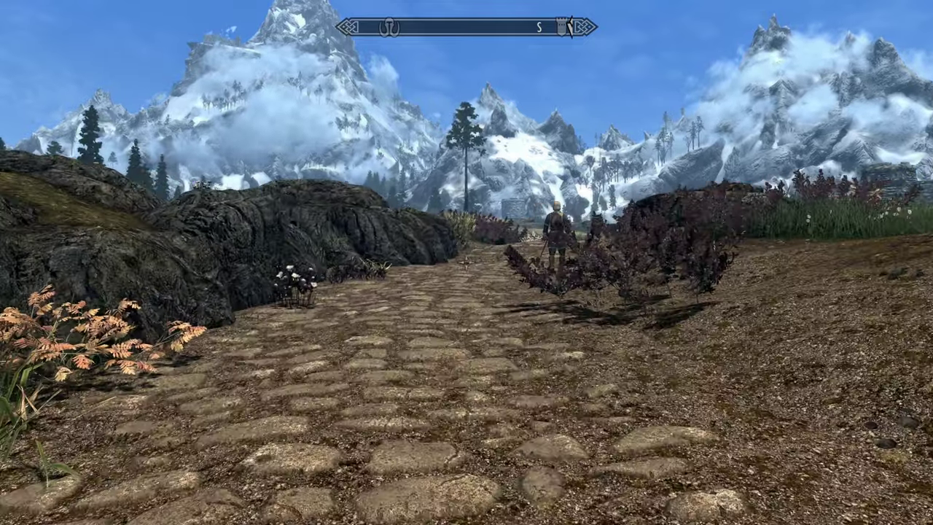
key("w")
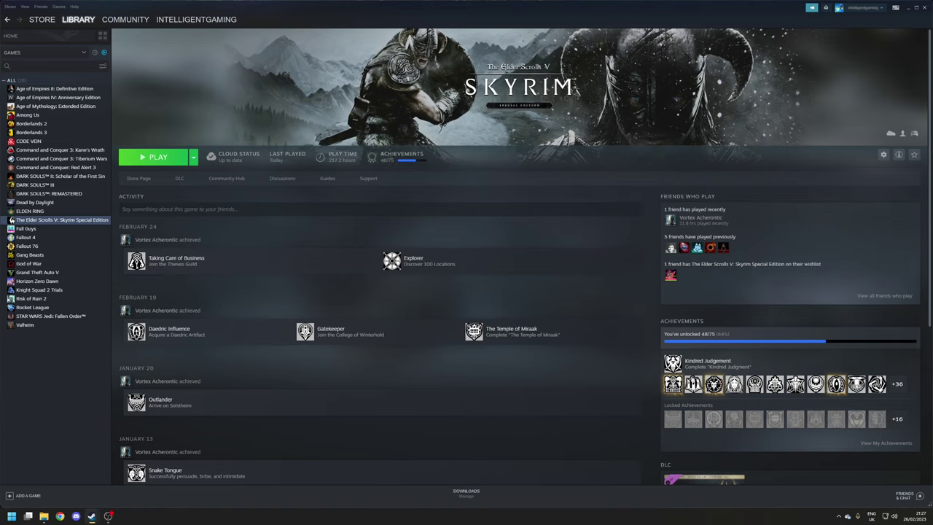